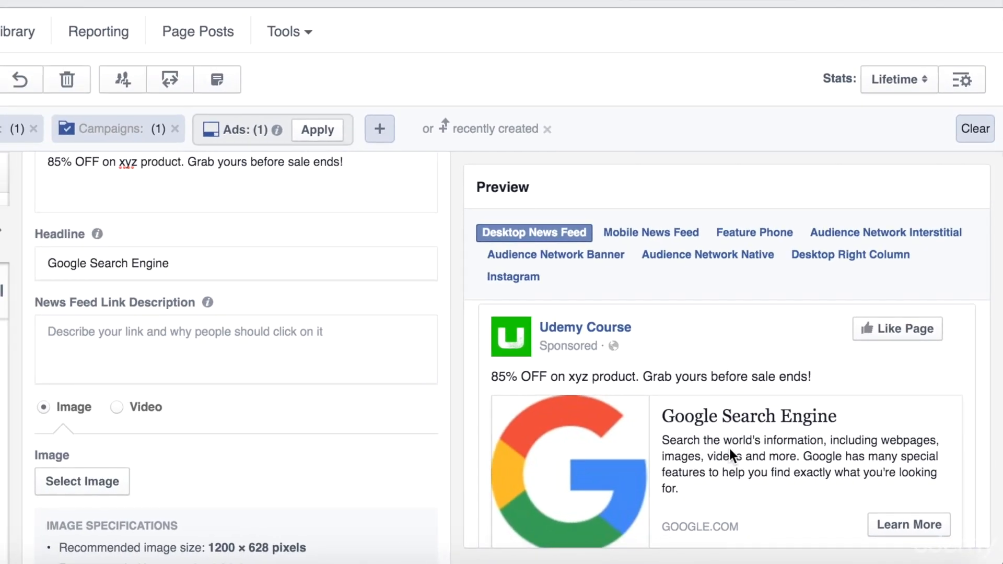
# - Enter "The number 1 search engine. Check it out!" as the ad's News Feed link description
pyautogui.click(95, 344)
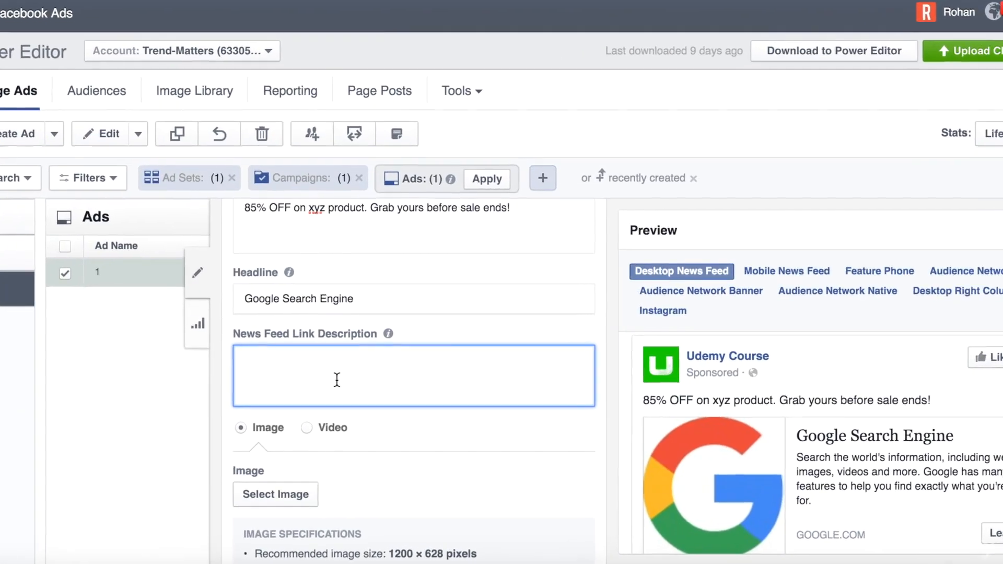
pyautogui.write('The number 1 search engine. Check it out!')
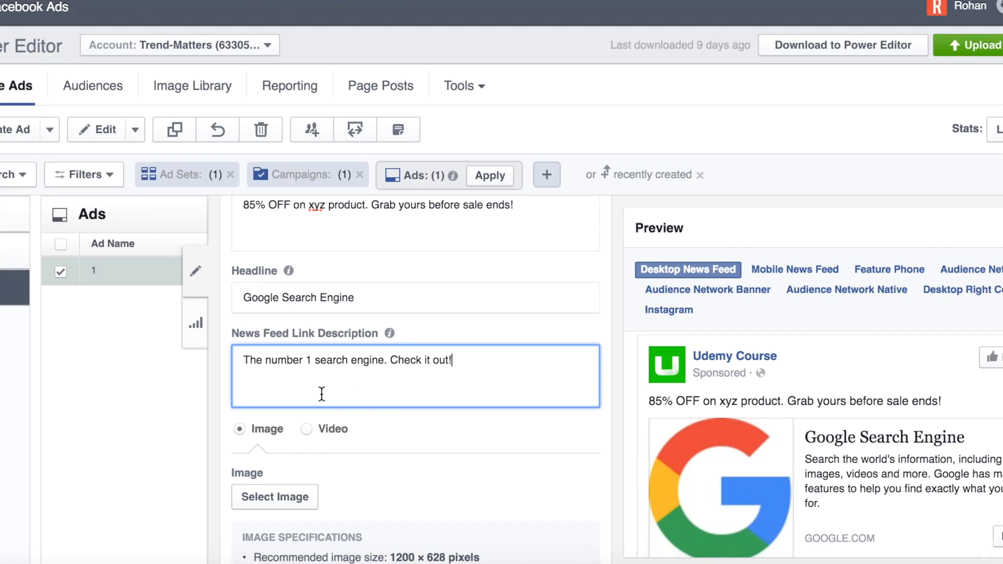
pyautogui.scroll(-3, 362, 431)
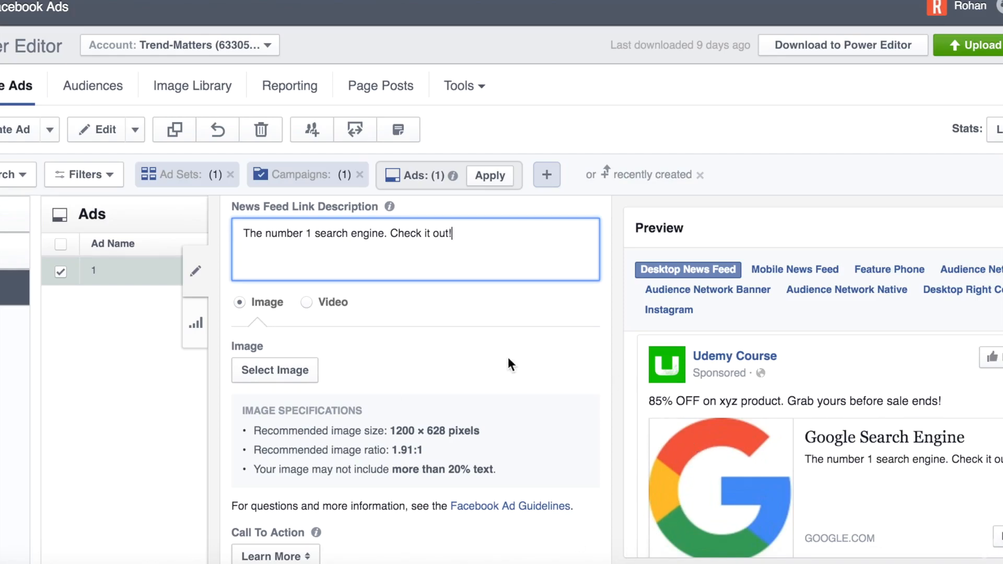
# - Switch the ad's media type temporarily from Image to Video to review the video and slideshow specifications
pyautogui.click(308, 306)
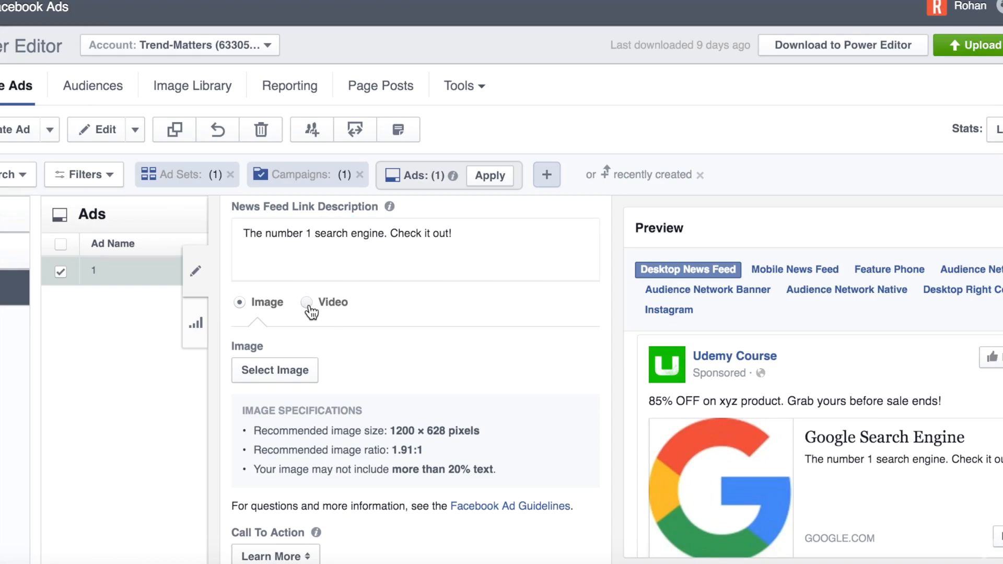
pyautogui.click(240, 304)
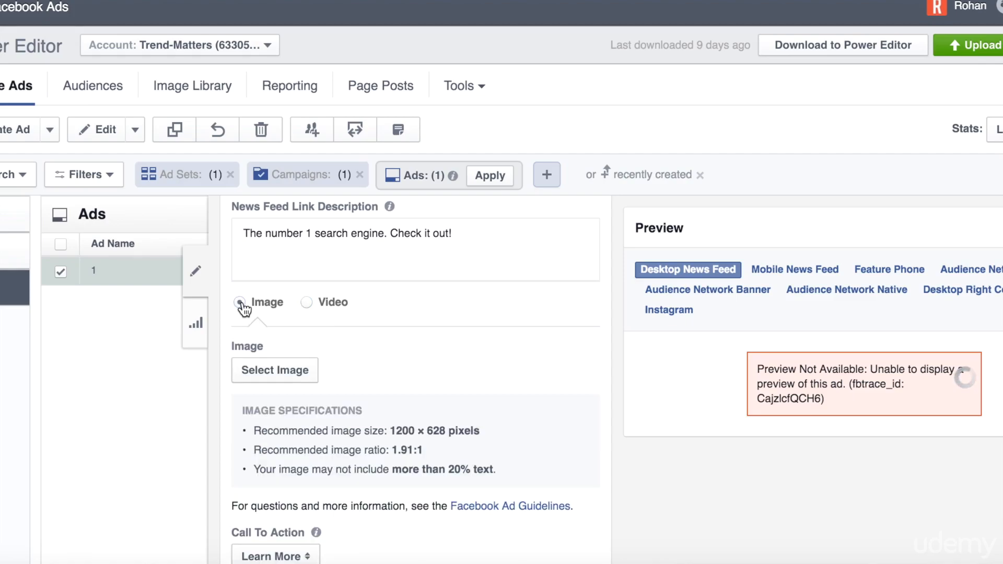
pyautogui.click(308, 305)
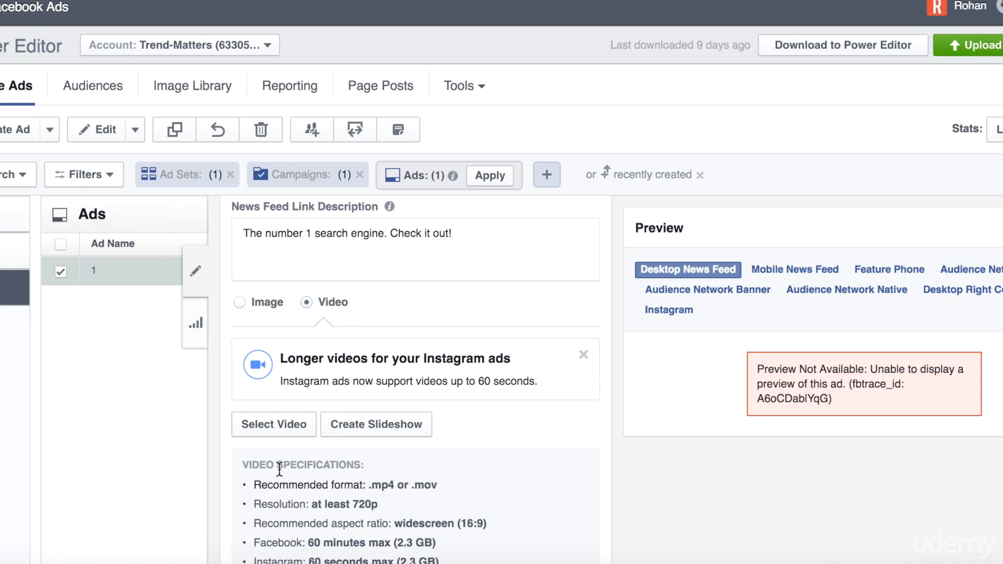
pyautogui.scroll(-1, 280, 470)
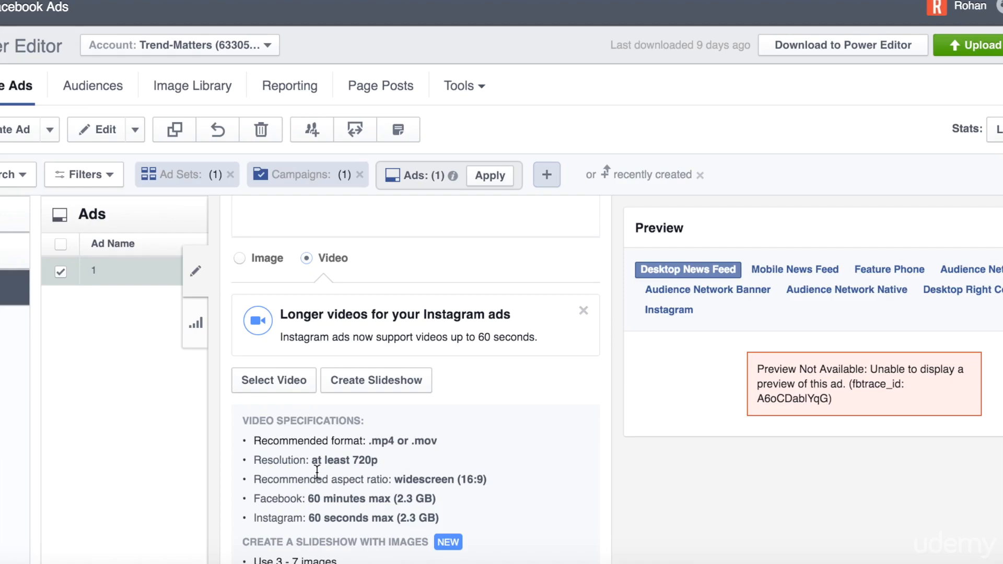
pyautogui.moveTo(447, 519); pyautogui.dragTo(278, 429)
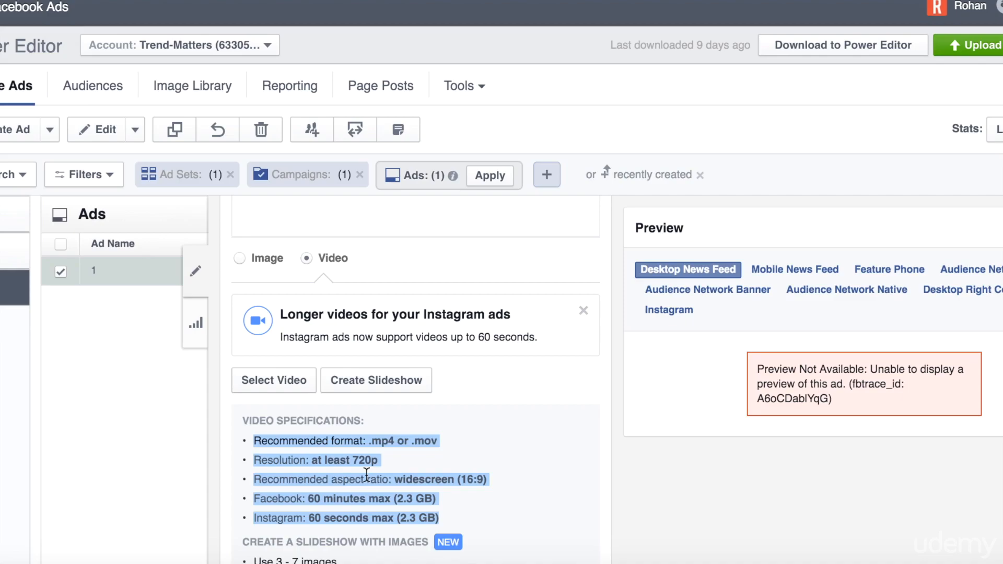
pyautogui.scroll(-3, 367, 474)
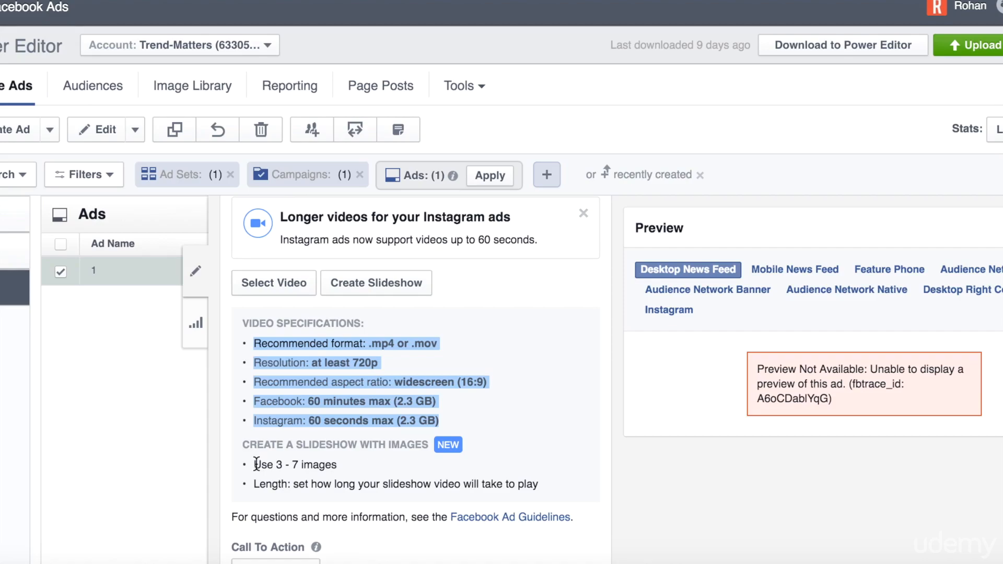
pyautogui.moveTo(255, 464); pyautogui.dragTo(366, 506)
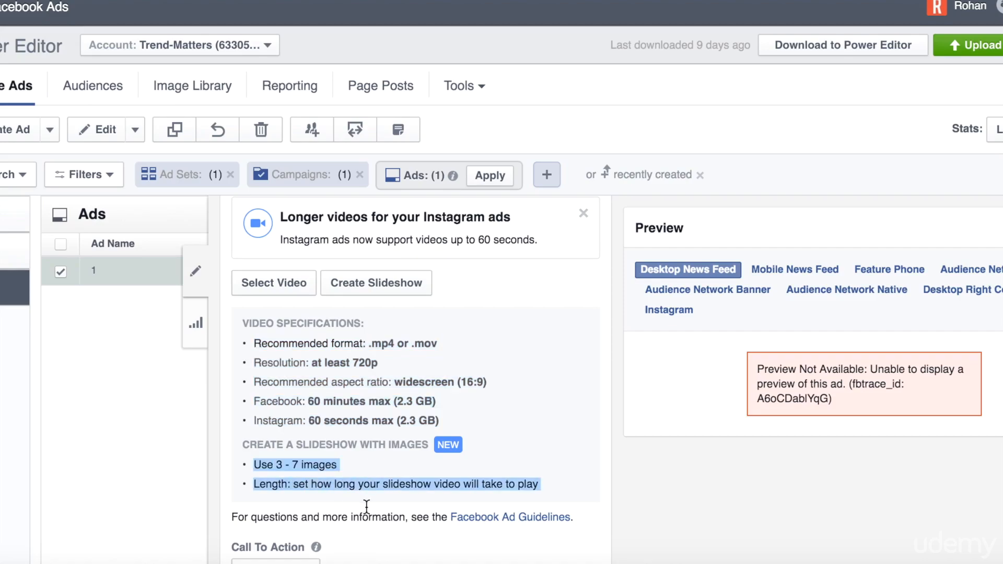
pyautogui.scroll(-1, 366, 506)
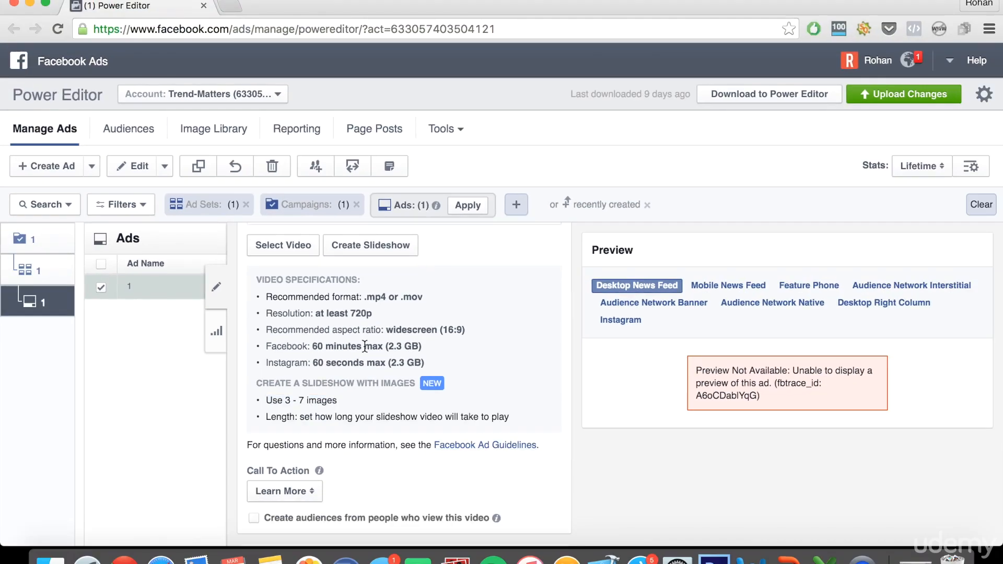
pyautogui.scroll(5, 358, 342)
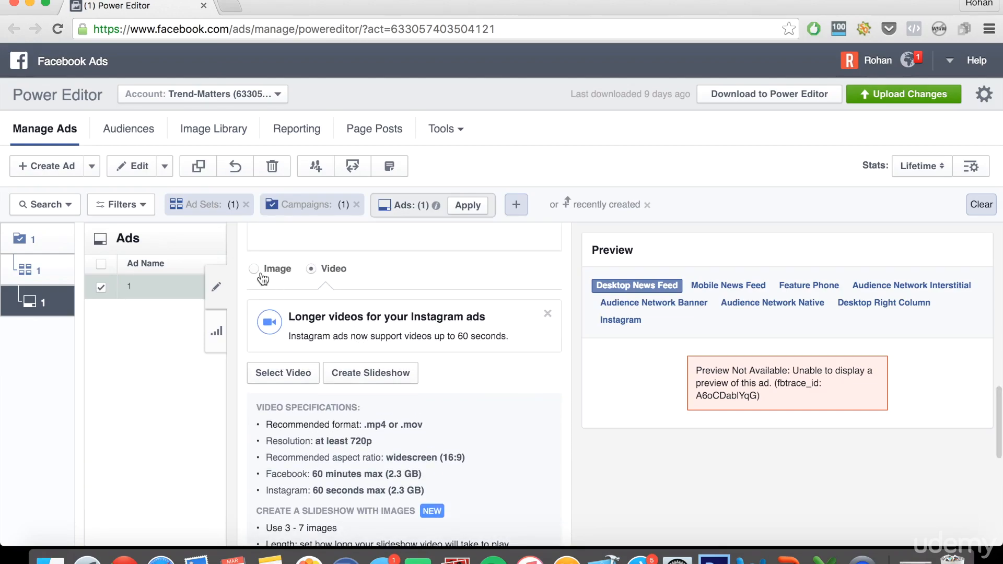
pyautogui.click(255, 269)
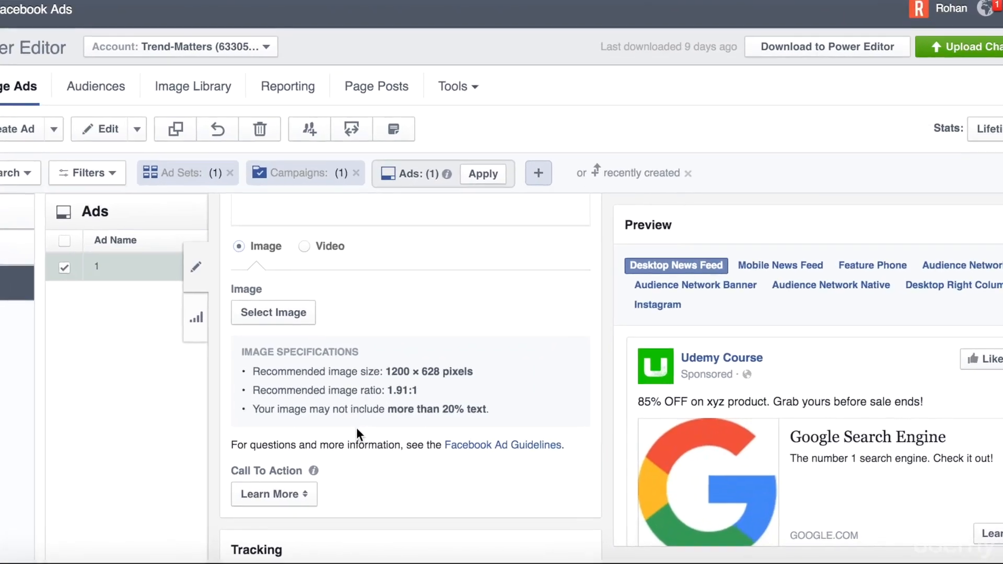
# - Review the ad's image specifications and set its call to action to Shop Now
pyautogui.moveTo(496, 409); pyautogui.dragTo(365, 363)
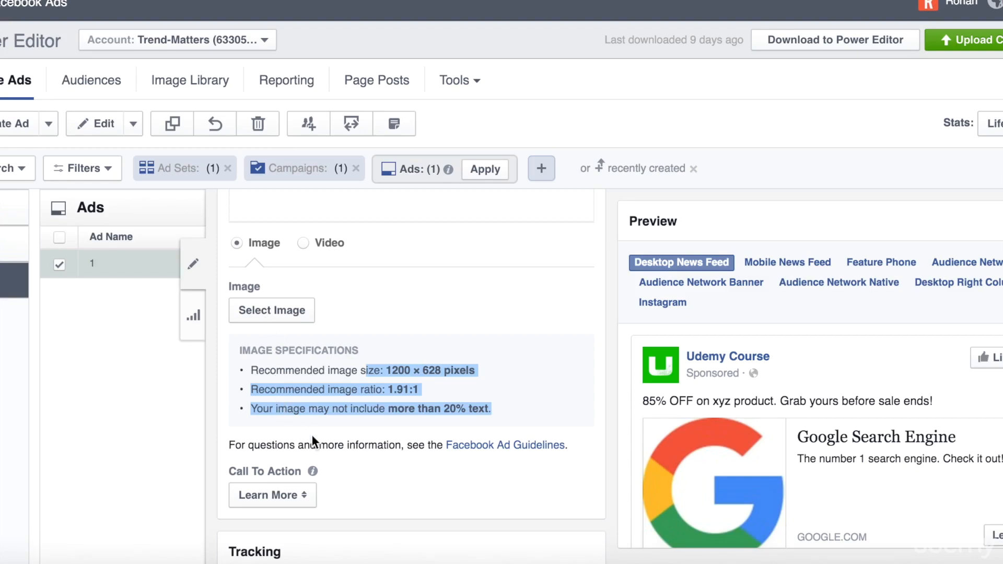
pyautogui.scroll(-3, 352, 467)
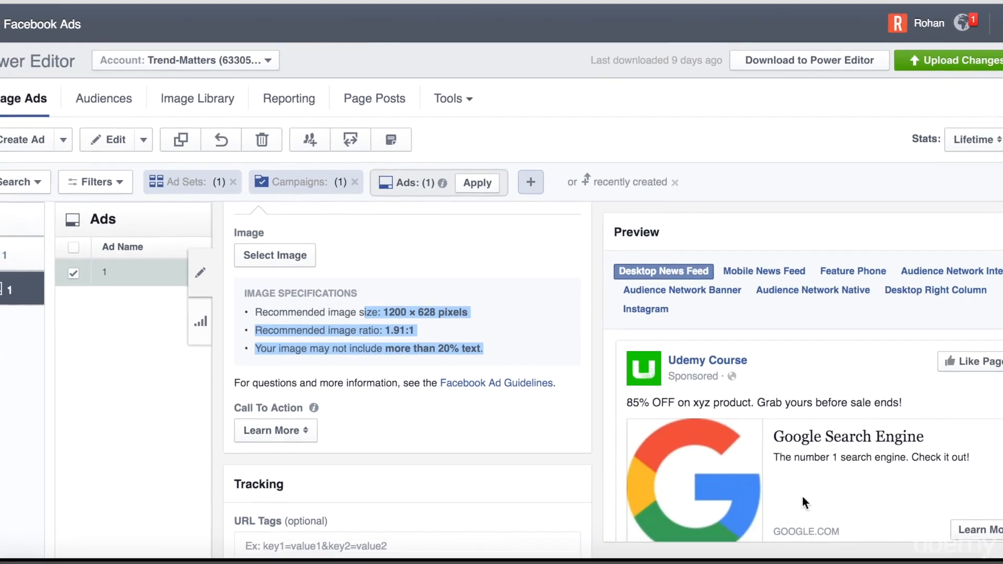
pyautogui.scroll(-1, 981, 520)
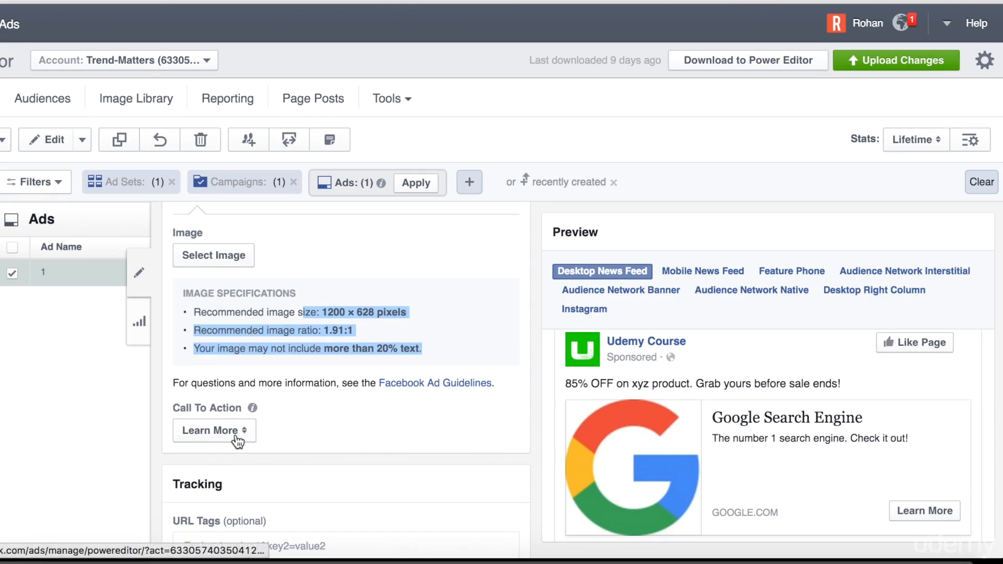
pyautogui.click(238, 436)
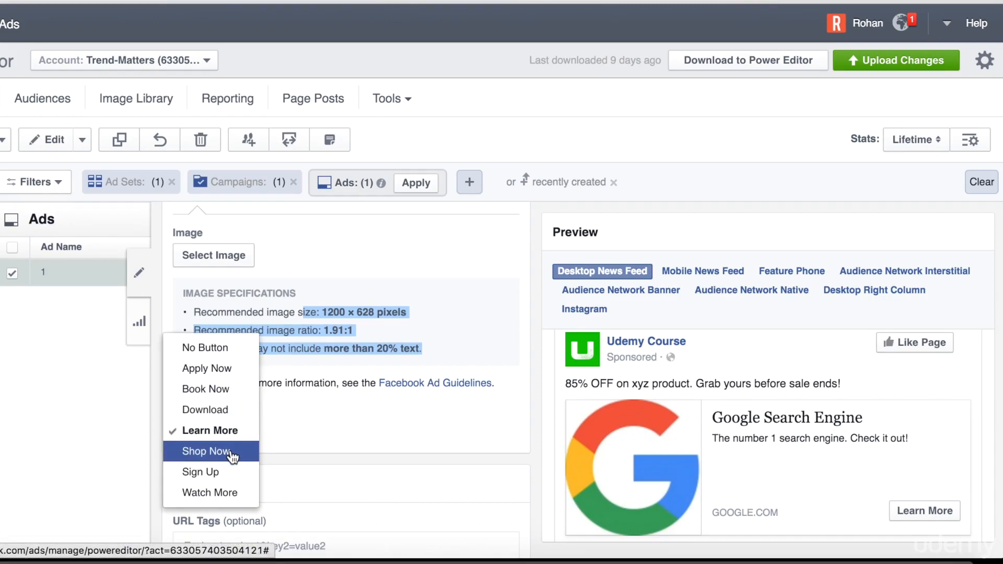
pyautogui.click(230, 452)
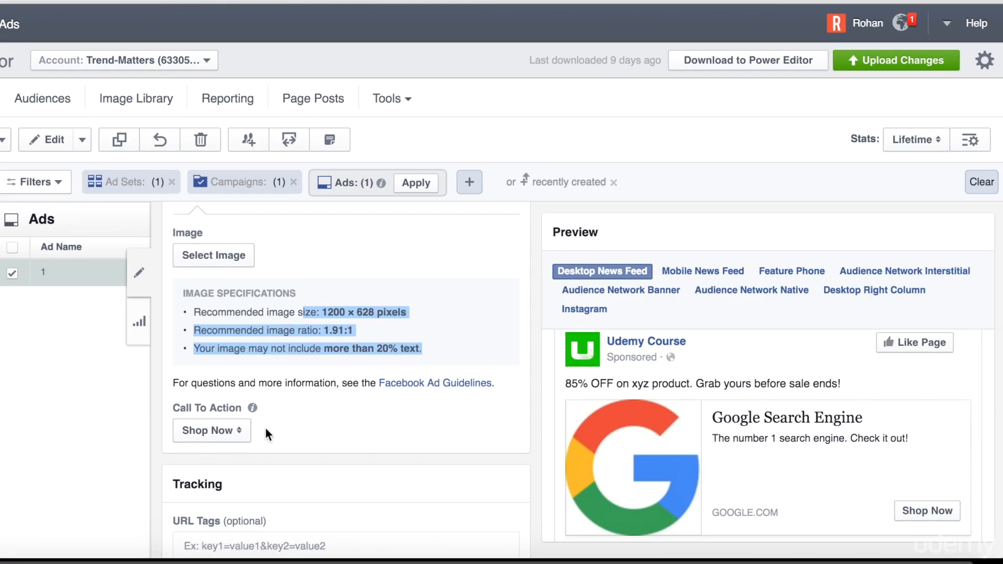
# - Switch the ad from Create Ad to Use Existing Post and browse the available page posts without choosing one
pyautogui.scroll(6, 279, 407)
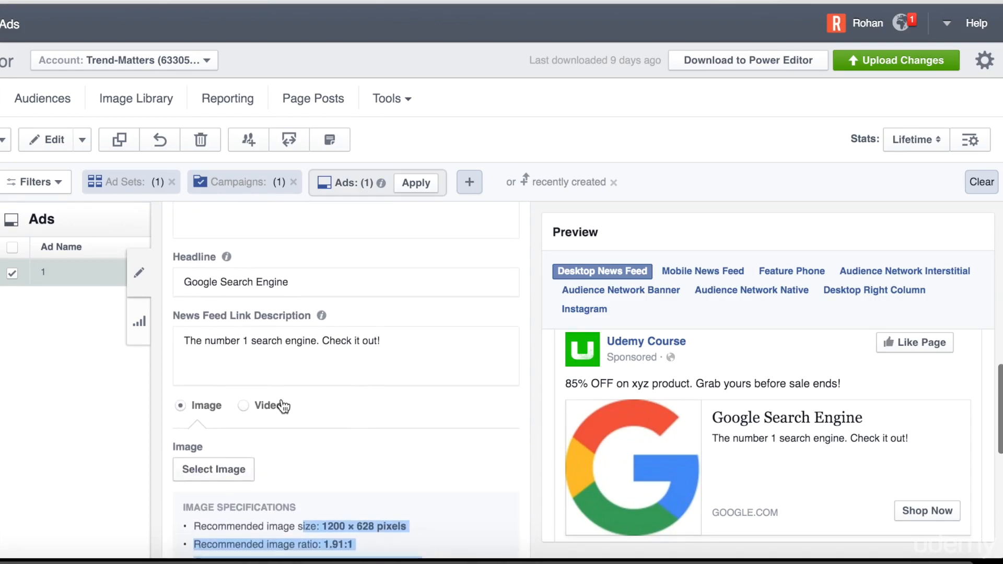
pyautogui.scroll(1, 285, 348)
pyautogui.moveTo(287, 252)
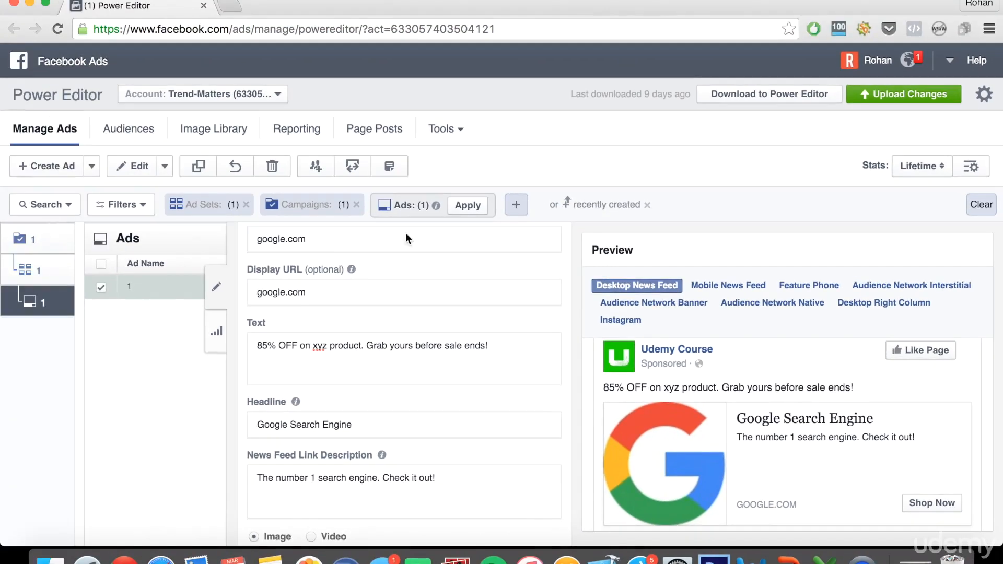
pyautogui.scroll(3, 461, 234)
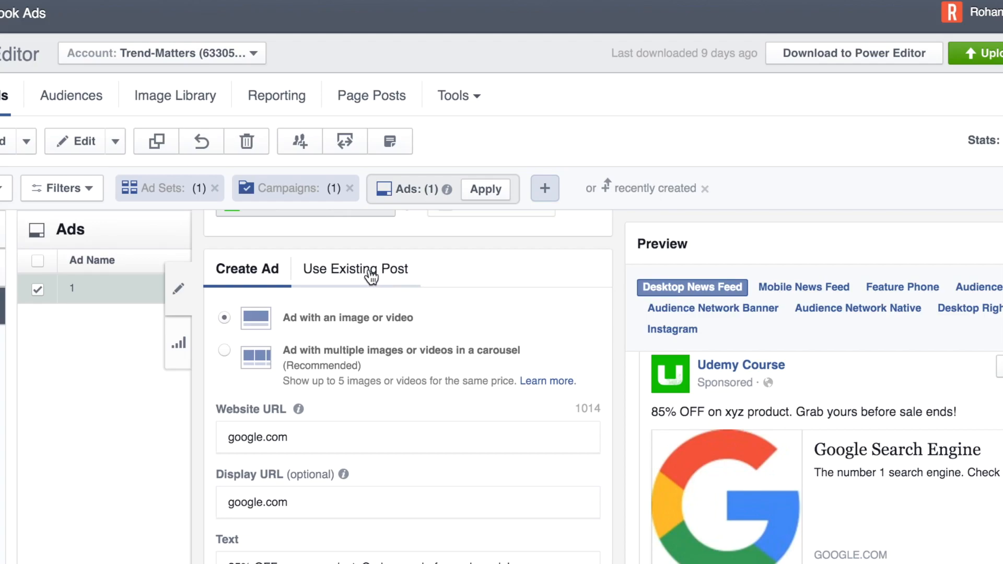
pyautogui.click(370, 276)
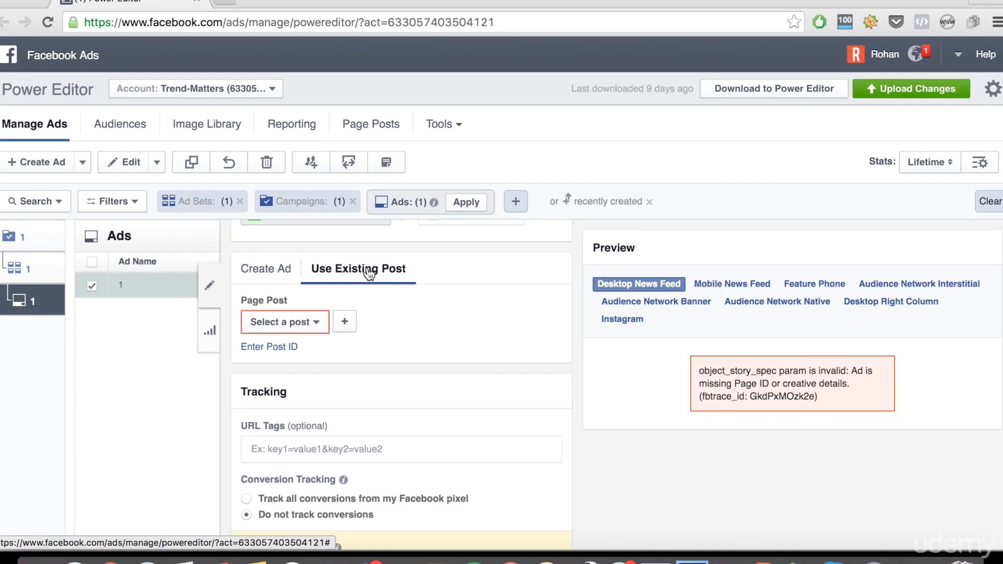
pyautogui.scroll(2, 317, 254)
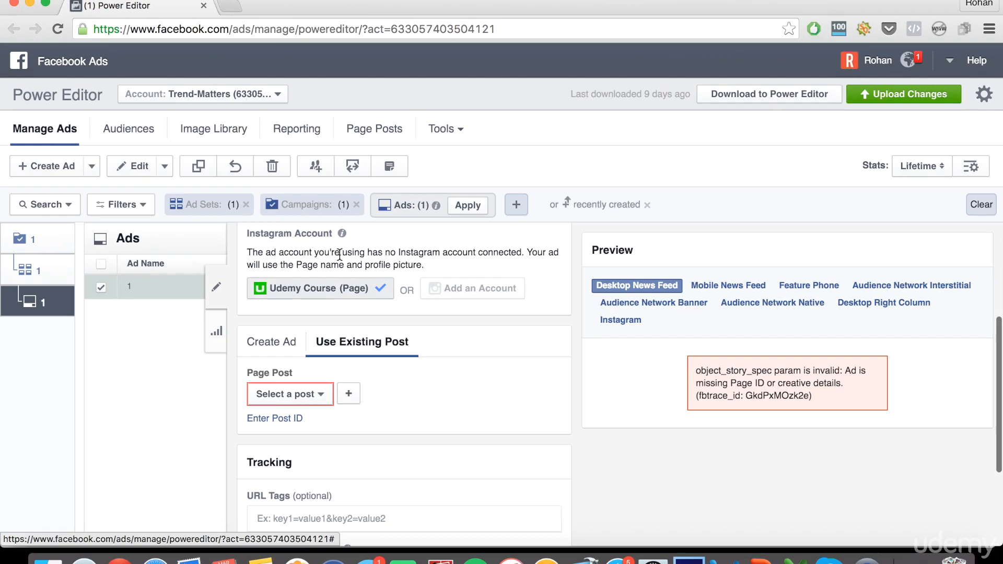
pyautogui.scroll(1, 336, 258)
pyautogui.scroll(-2, 339, 260)
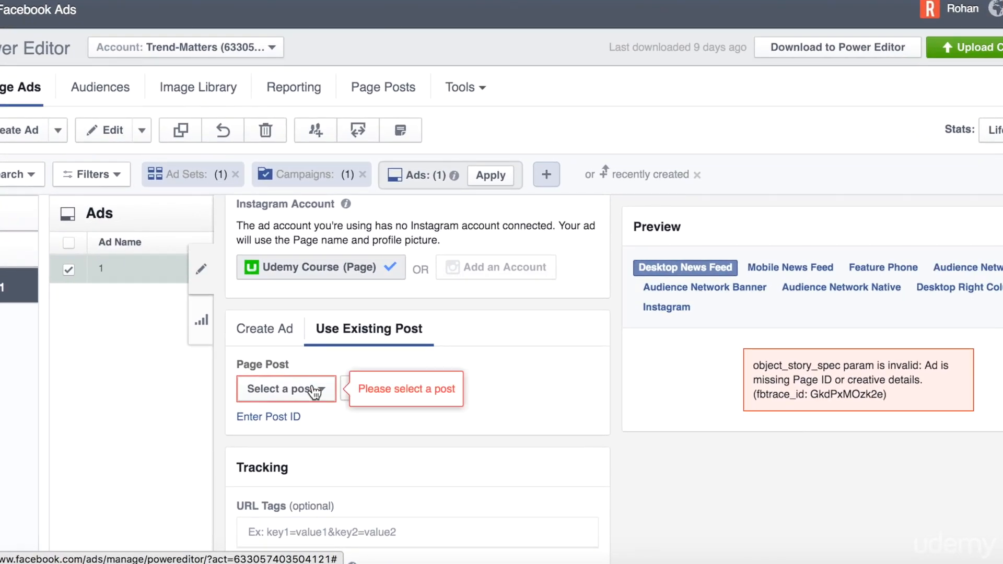
pyautogui.click(313, 392)
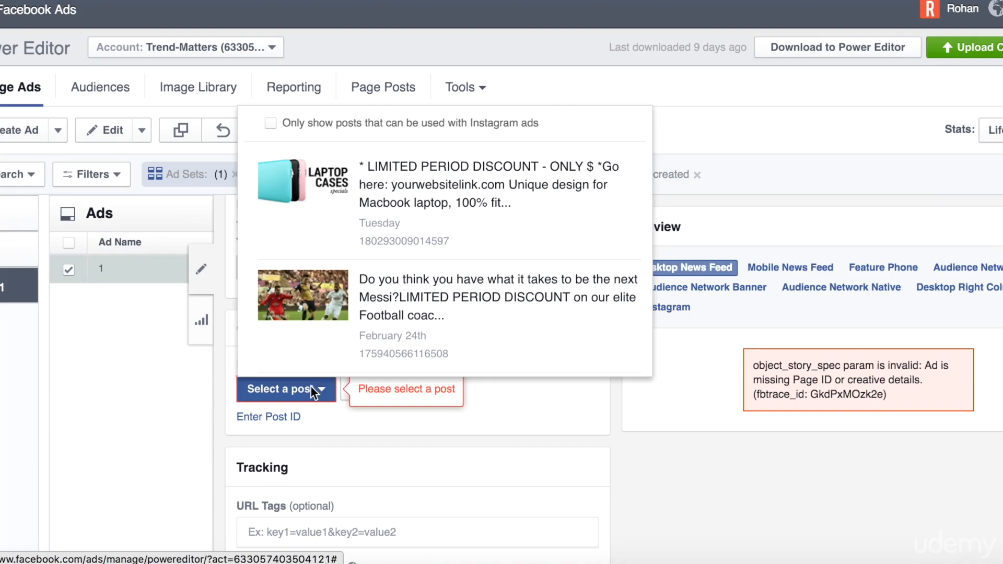
pyautogui.scroll(-5, 368, 224)
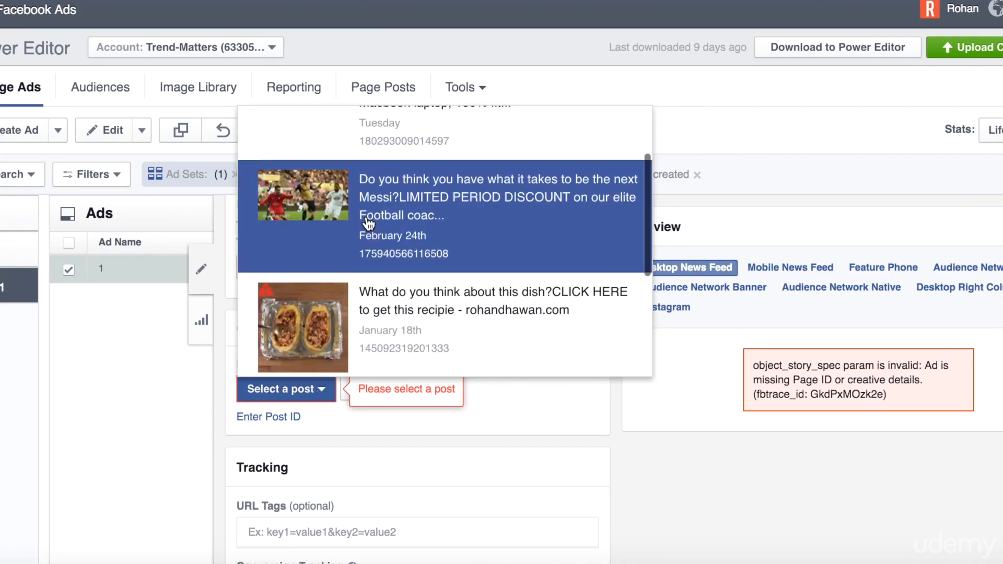
pyautogui.scroll(3, 369, 224)
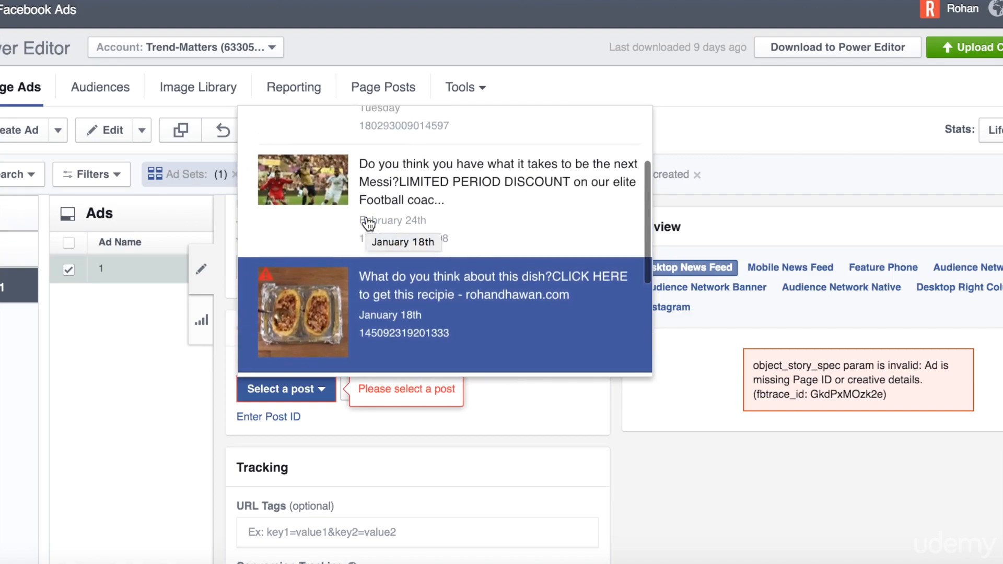
pyautogui.click(484, 398)
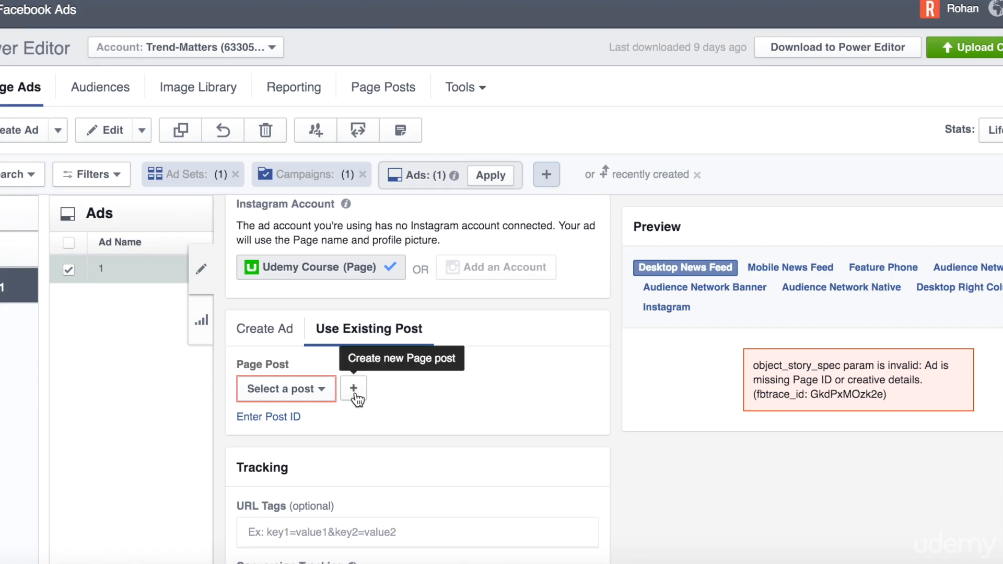
# - Start a new page post for the ad and check the alternatives to saving it unpublished
pyautogui.click(355, 396)
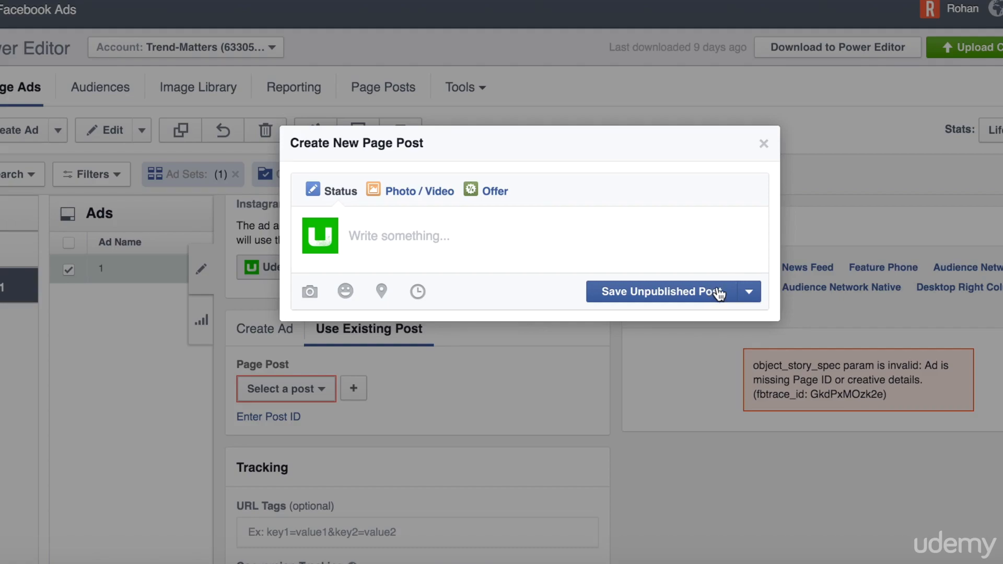
pyautogui.click(749, 292)
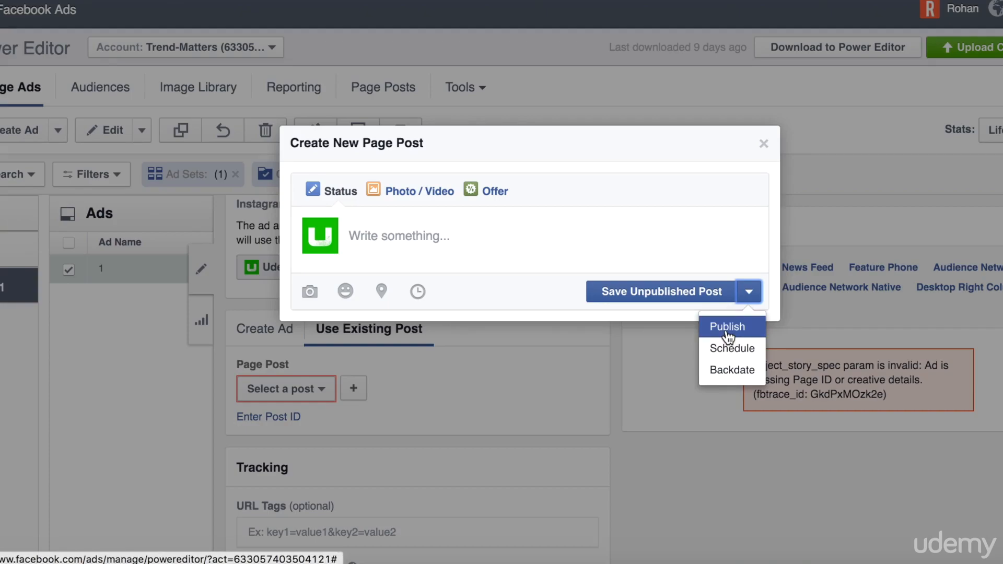
pyautogui.click(699, 239)
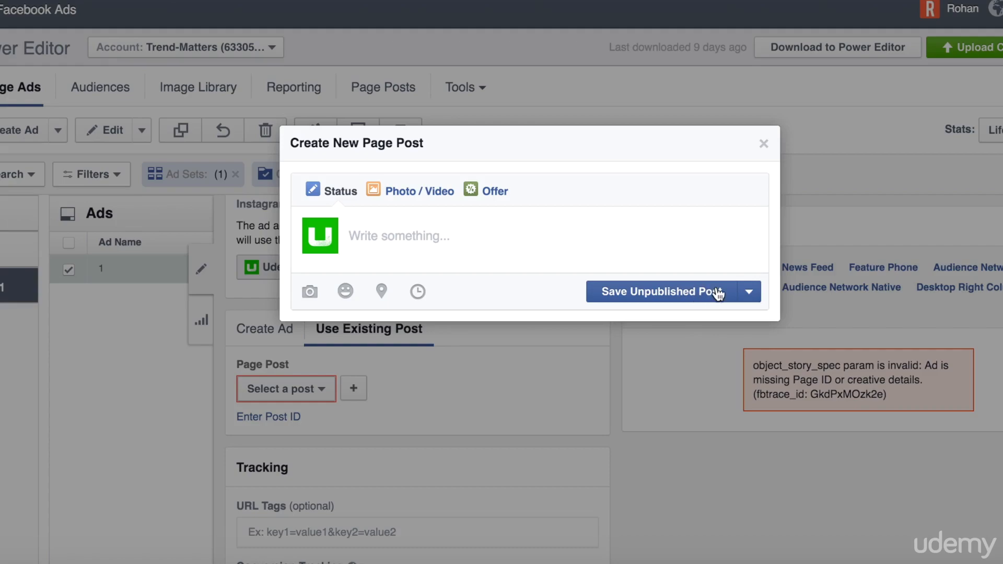
pyautogui.click(749, 292)
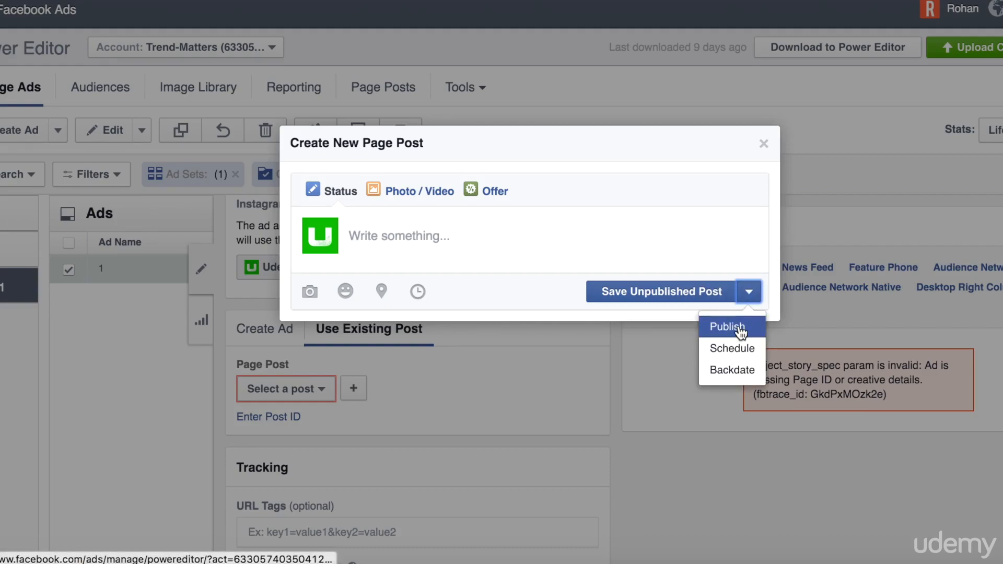
pyautogui.click(732, 207)
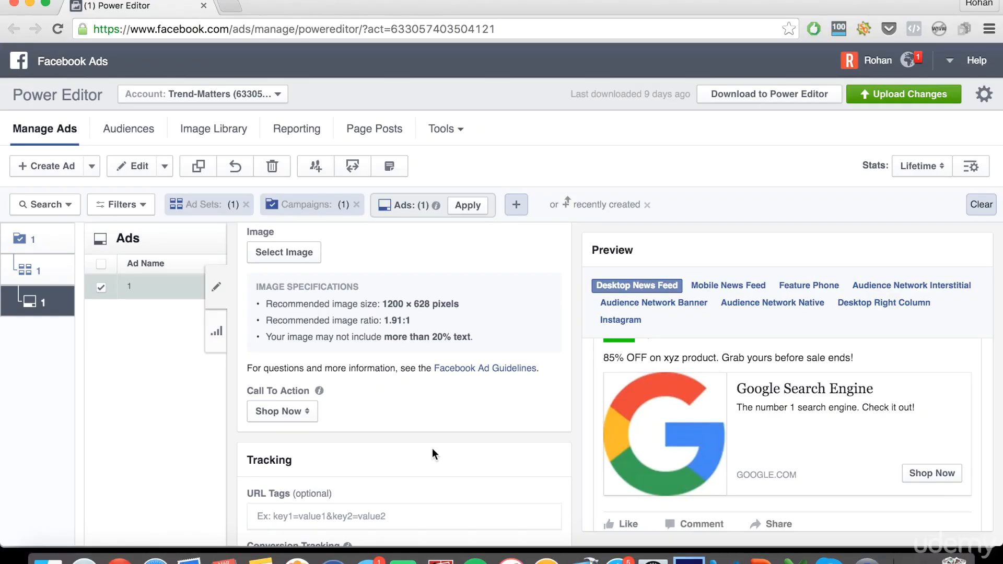
# - Set the ad's conversion tracking to track all conversions from the Facebook pixel
pyautogui.scroll(-5, 431, 448)
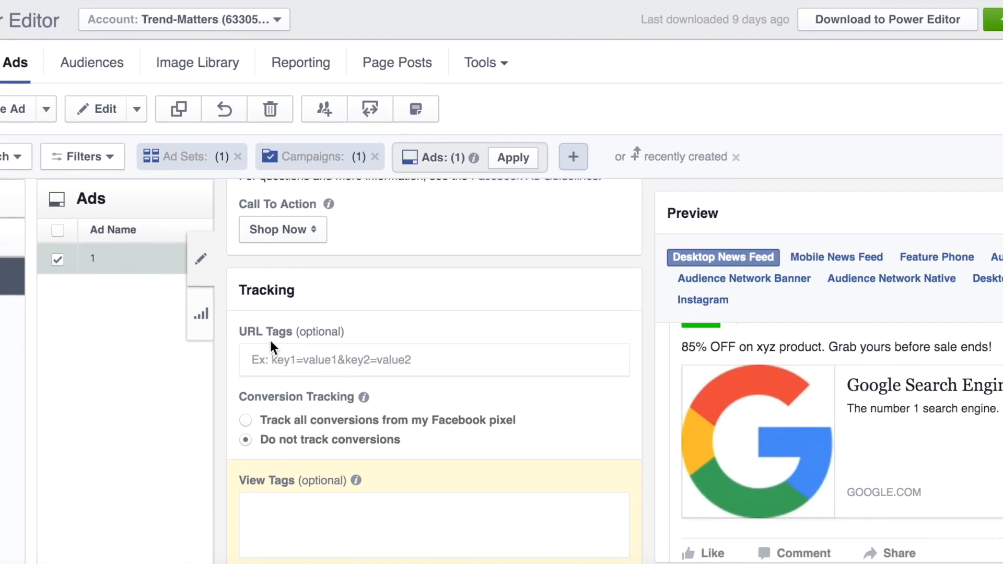
pyautogui.click(312, 422)
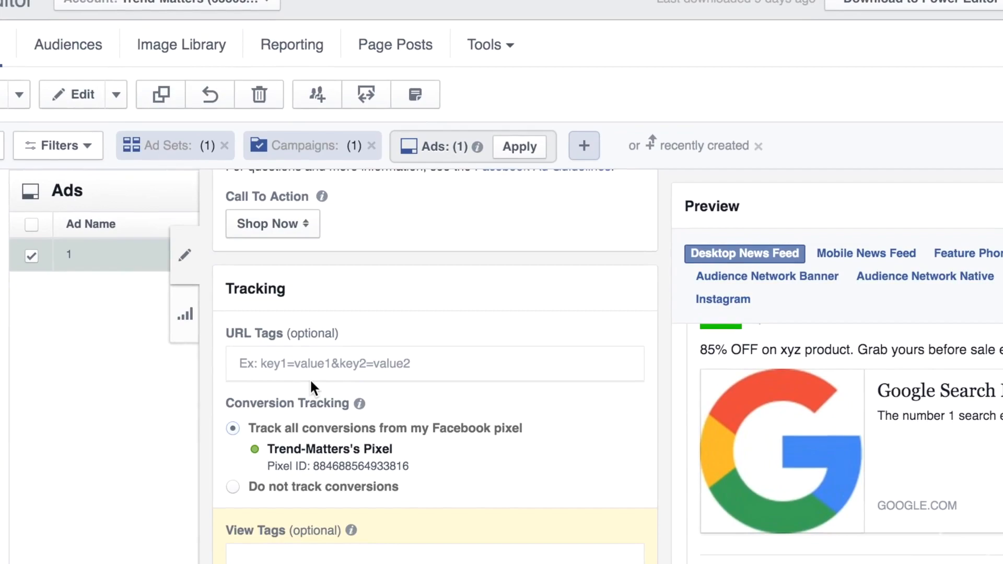
# - Enter ?var=ad1 as the URL tag in the ad's tracking settings
pyautogui.click(307, 369)
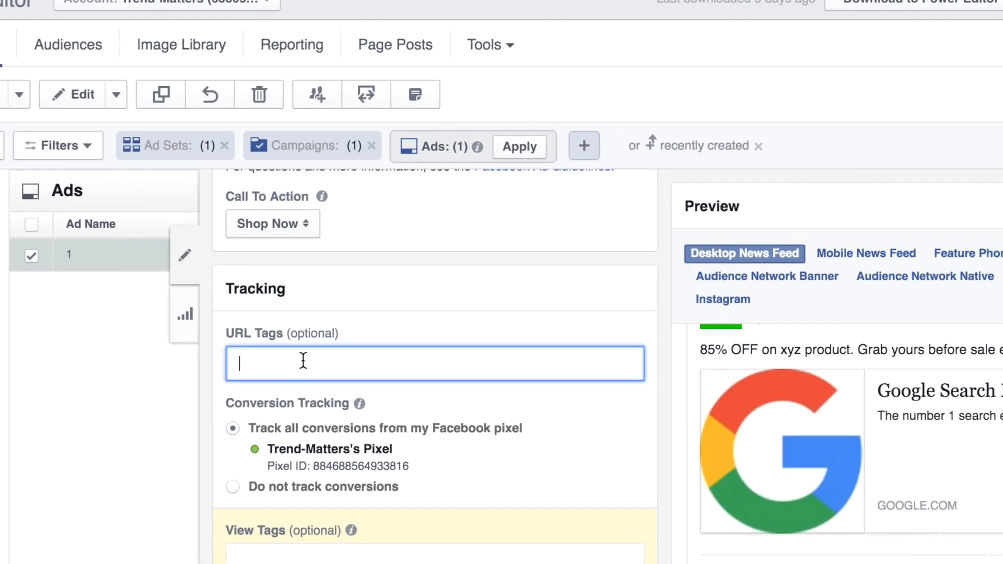
pyautogui.write('?var=ad1')
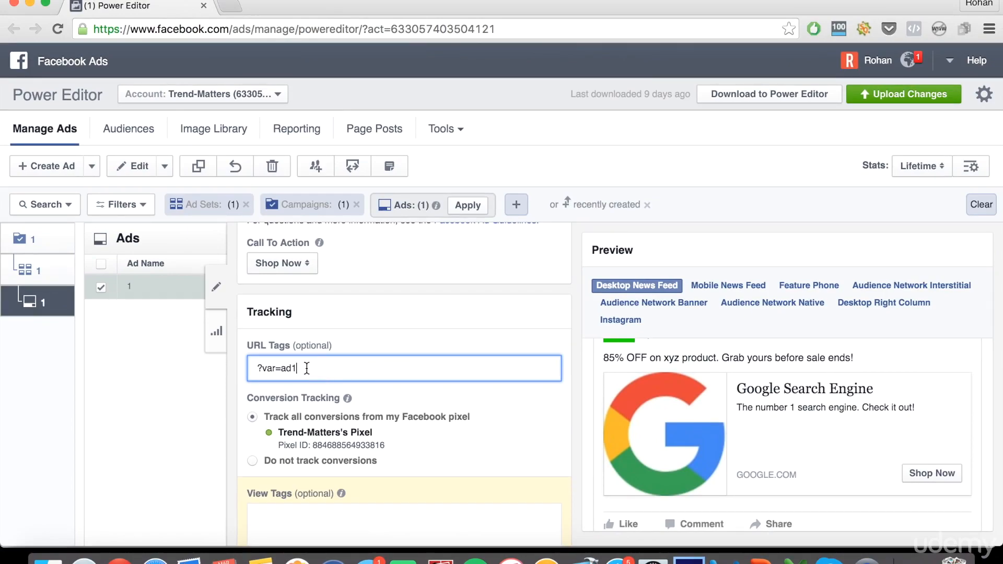
pyautogui.moveTo(297, 363); pyautogui.dragTo(250, 363)
pyautogui.click(295, 367)
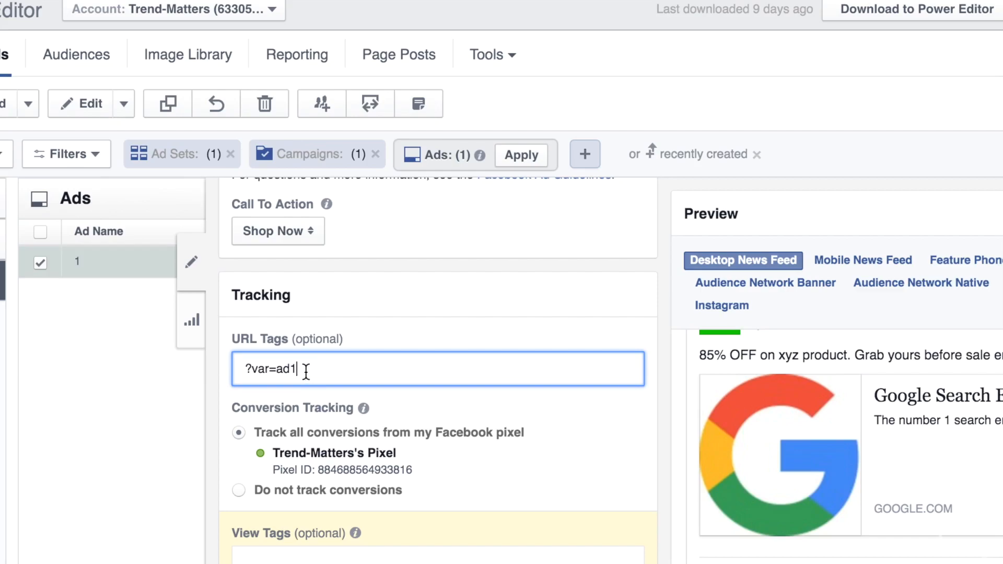
# - Replace the ad1 value in the URL tag so that it reads ?var=dijejwijk
pyautogui.moveTo(306, 371); pyautogui.dragTo(281, 370)
pyautogui.press('Right')
pyautogui.press('BackSpace')
pyautogui.press('BackSpace')
pyautogui.press('BackSpace')
pyautogui.write('dijejwijk')
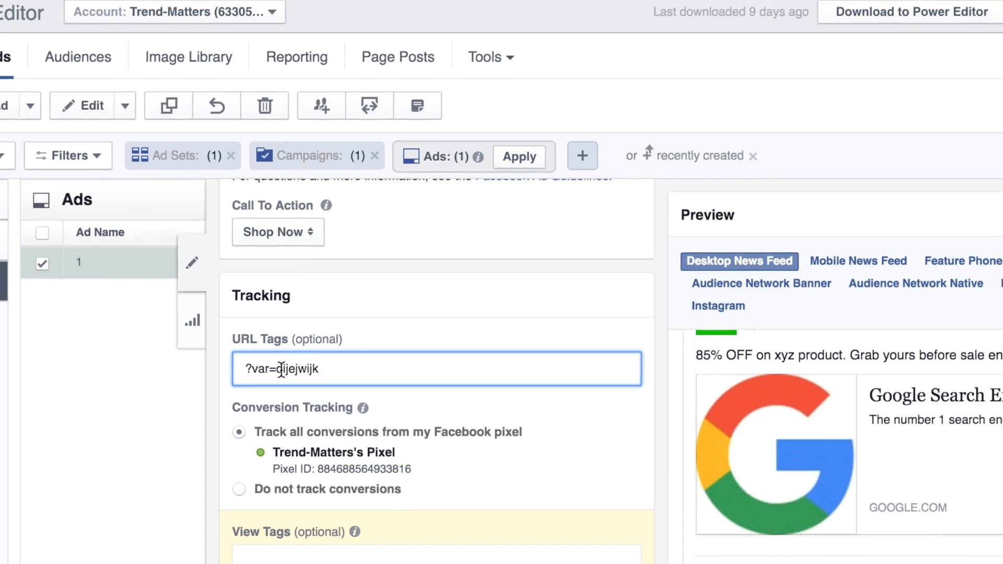
# - Duplicate the Test 1 campaign together with its ad set and ad
pyautogui.scroll(10, 282, 369)
pyautogui.scroll(-10, 282, 375)
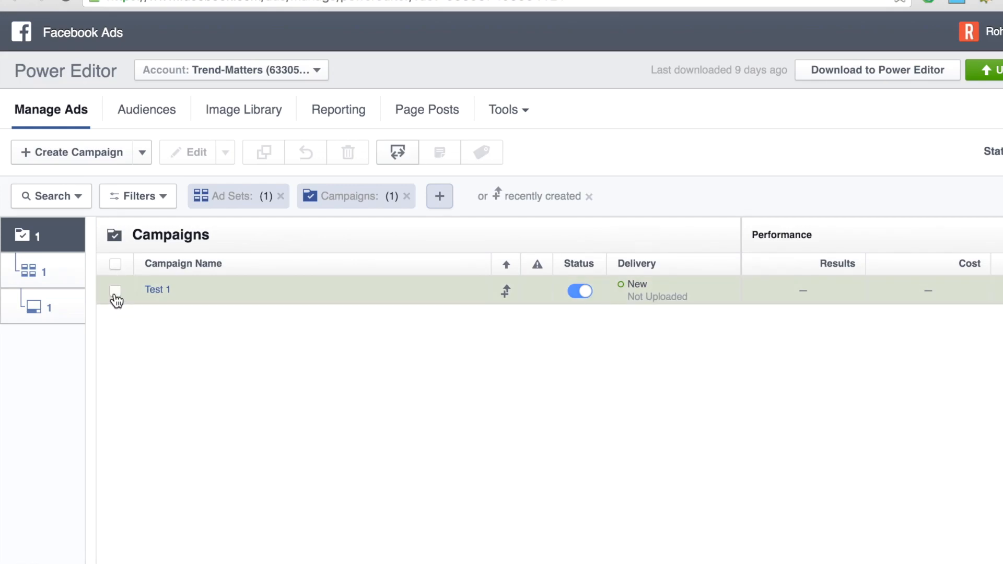
pyautogui.click(115, 292)
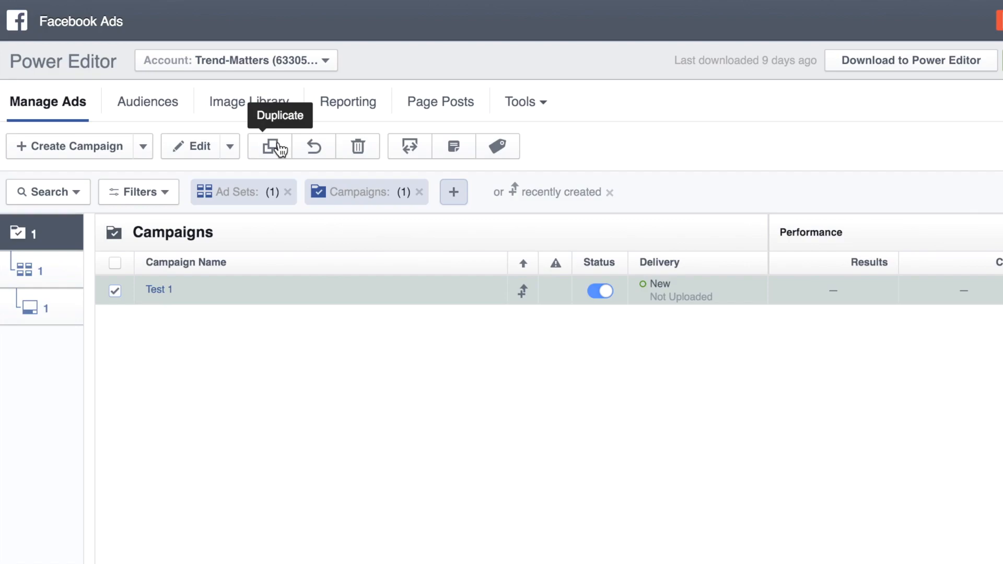
pyautogui.click(272, 147)
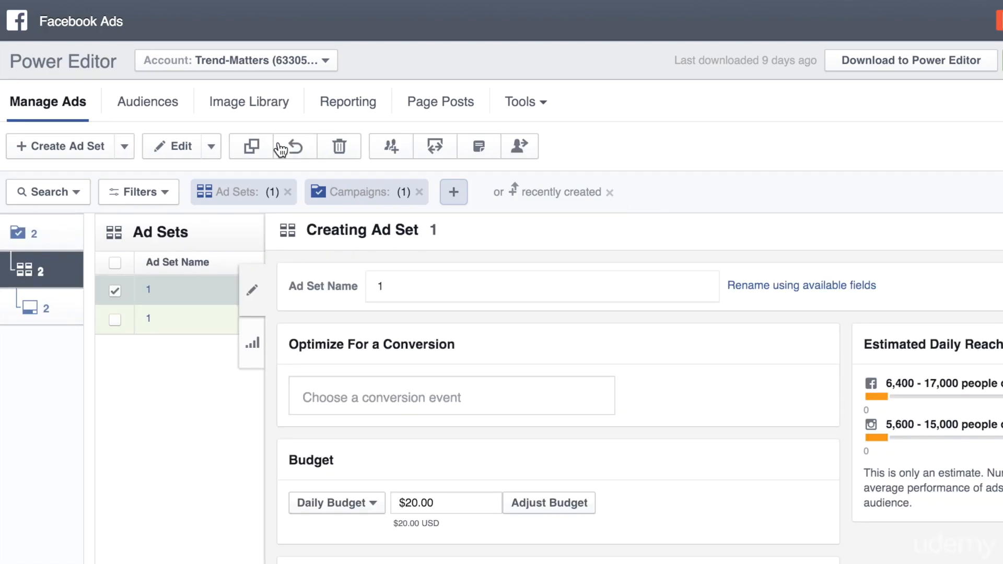
# - Examine the duplicated campaign at campaign, ad and ad set level to check which settings were copied
pyautogui.click(16, 241)
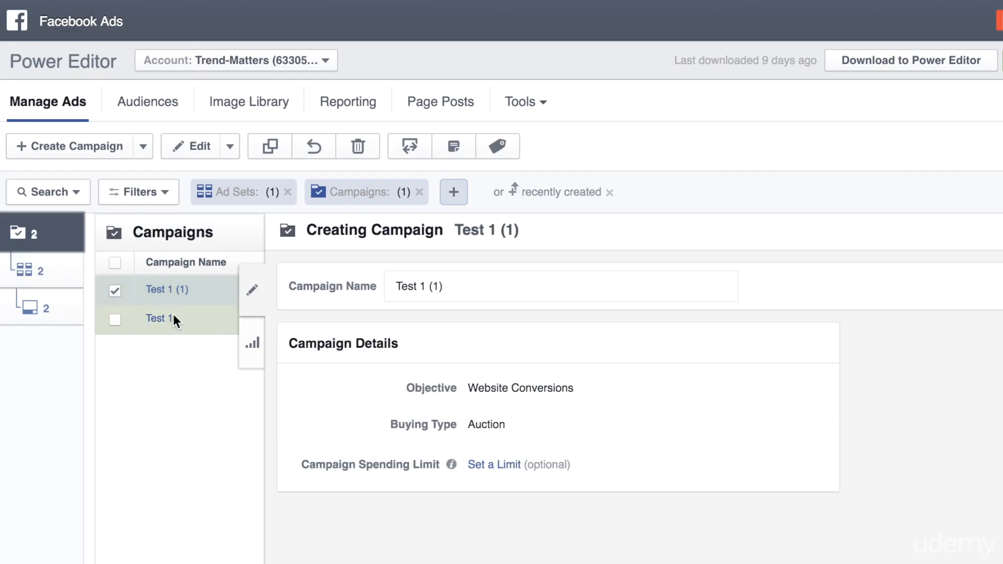
pyautogui.click(44, 278)
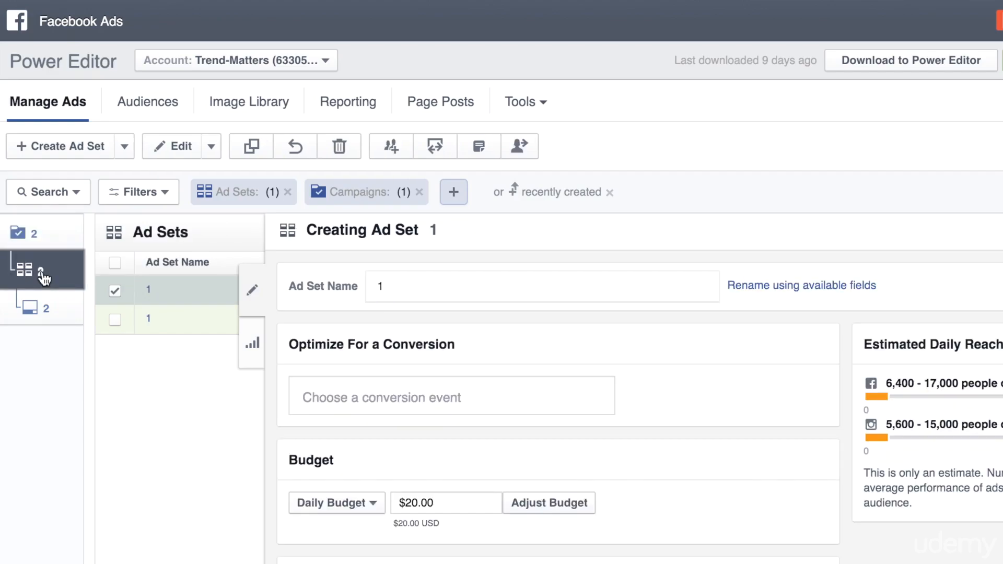
pyautogui.click(50, 314)
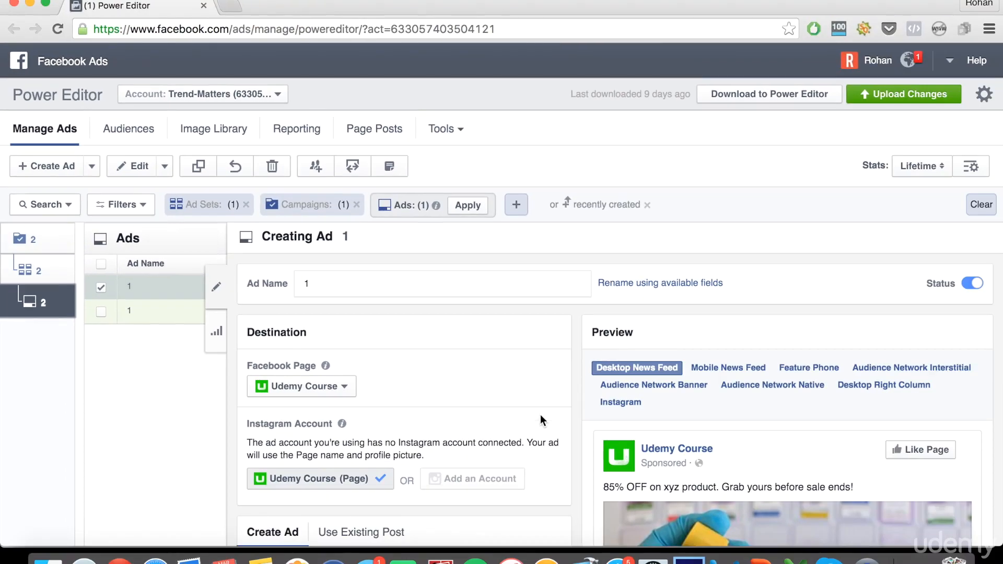
pyautogui.scroll(-15, 538, 418)
pyautogui.scroll(15, 538, 418)
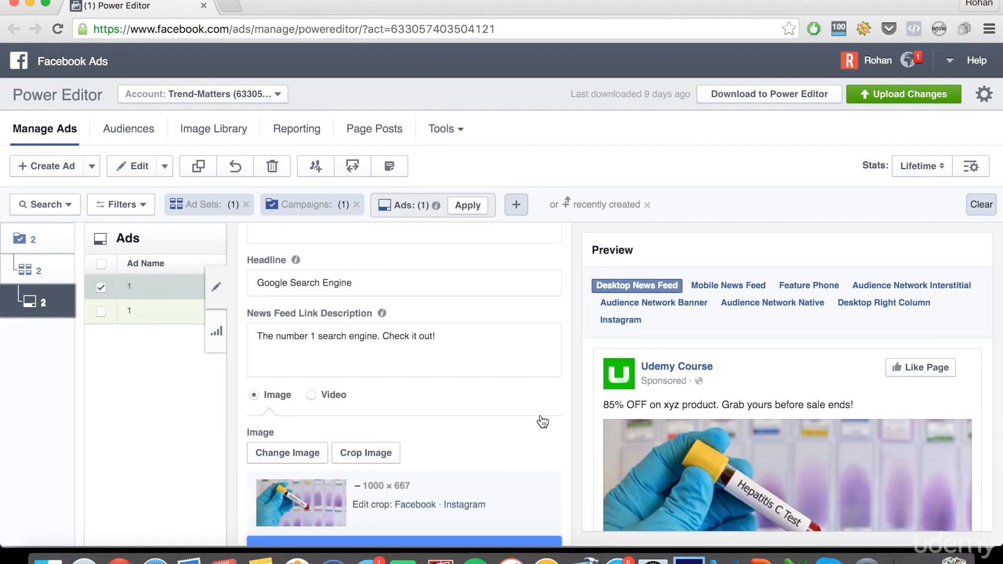
pyautogui.click(35, 270)
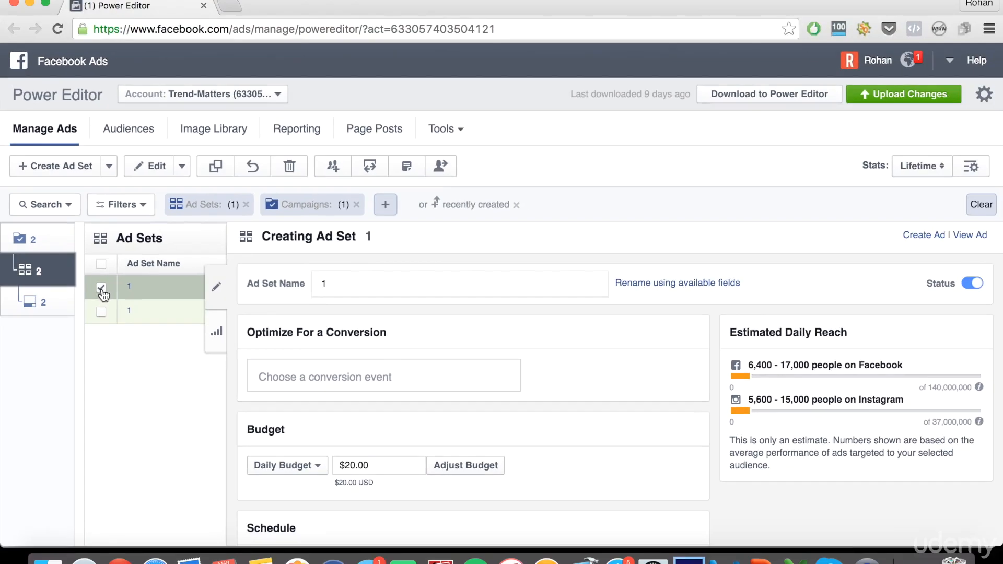
pyautogui.scroll(-15, 427, 460)
pyautogui.scroll(13, 428, 460)
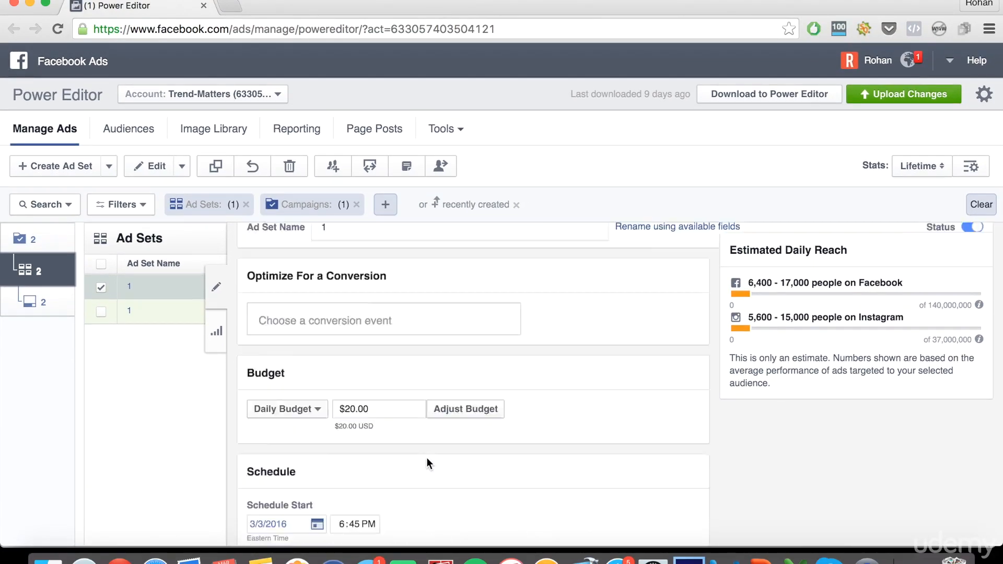
pyautogui.scroll(3, 429, 463)
# - Edit both ad sets together and set their daily budget to $2.00
pyautogui.click(216, 287)
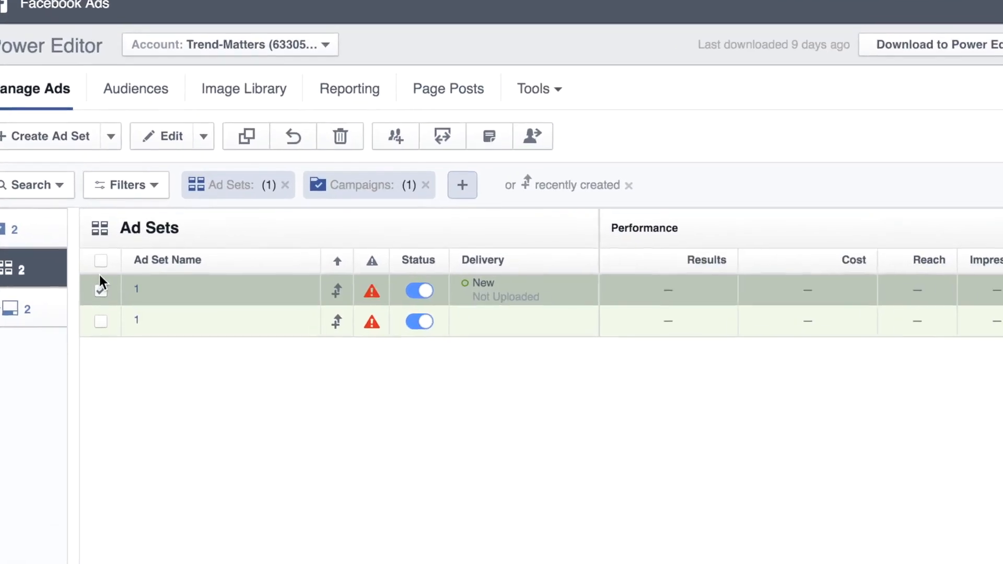
pyautogui.click(101, 265)
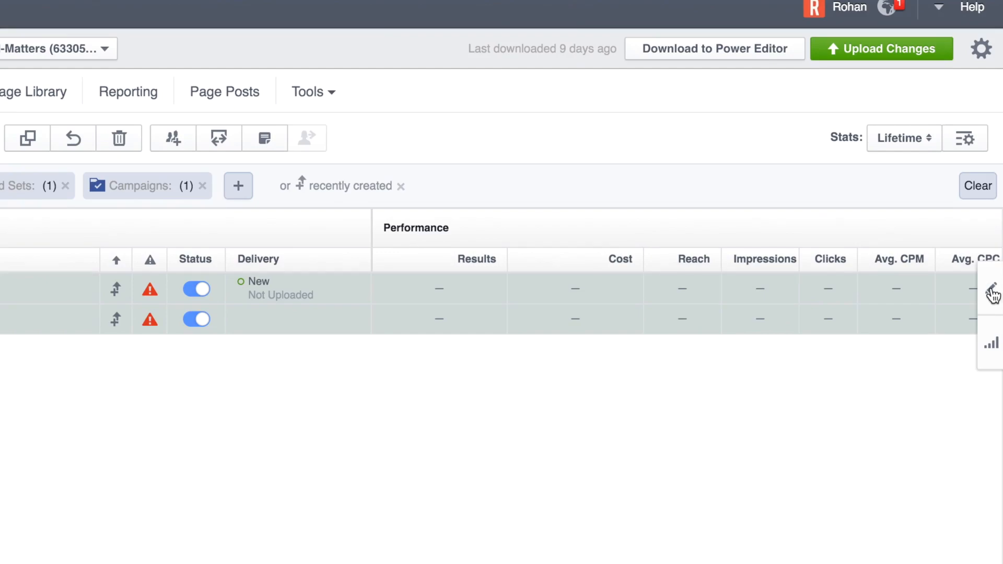
pyautogui.click(993, 292)
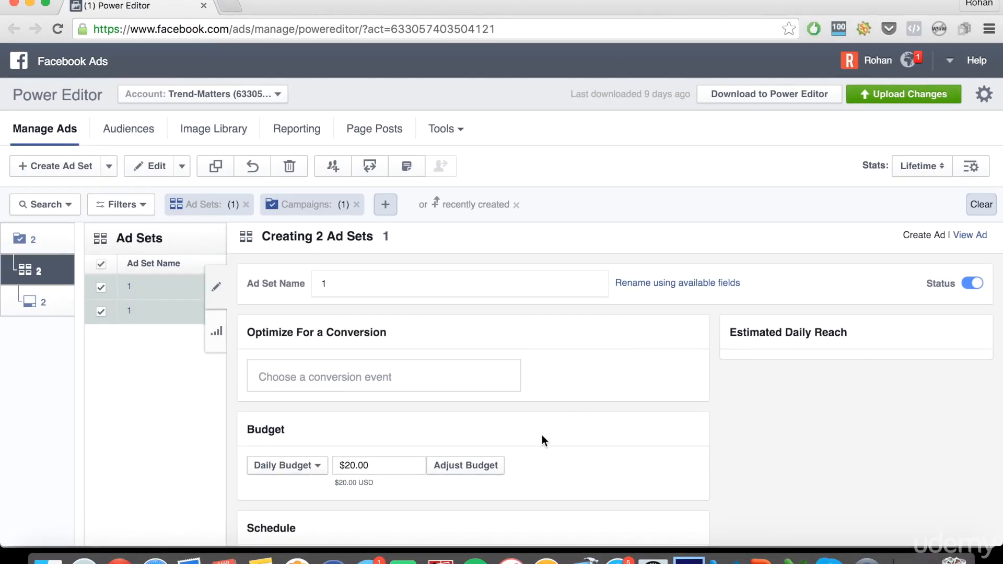
pyautogui.scroll(-2, 541, 438)
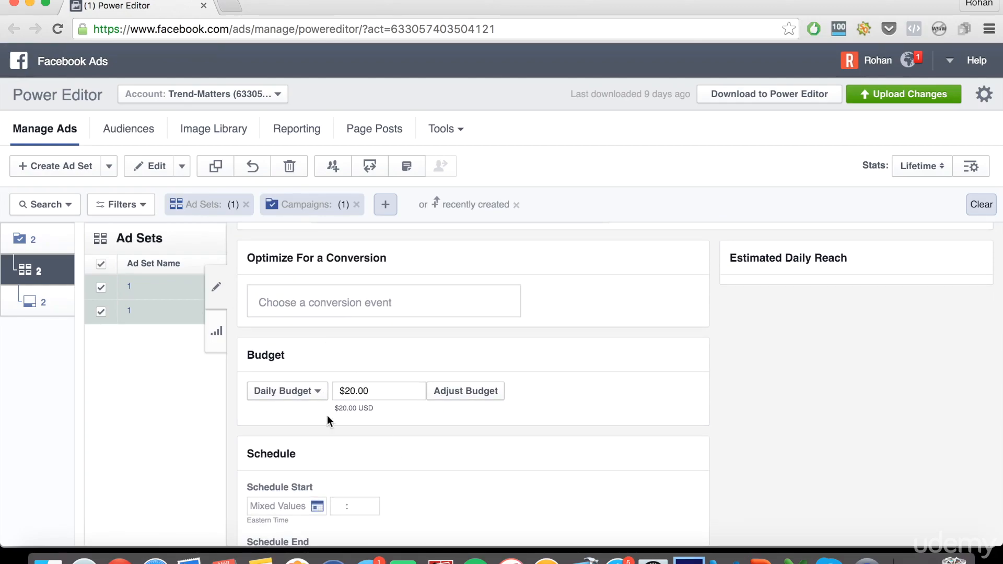
pyautogui.scroll(-2, 327, 416)
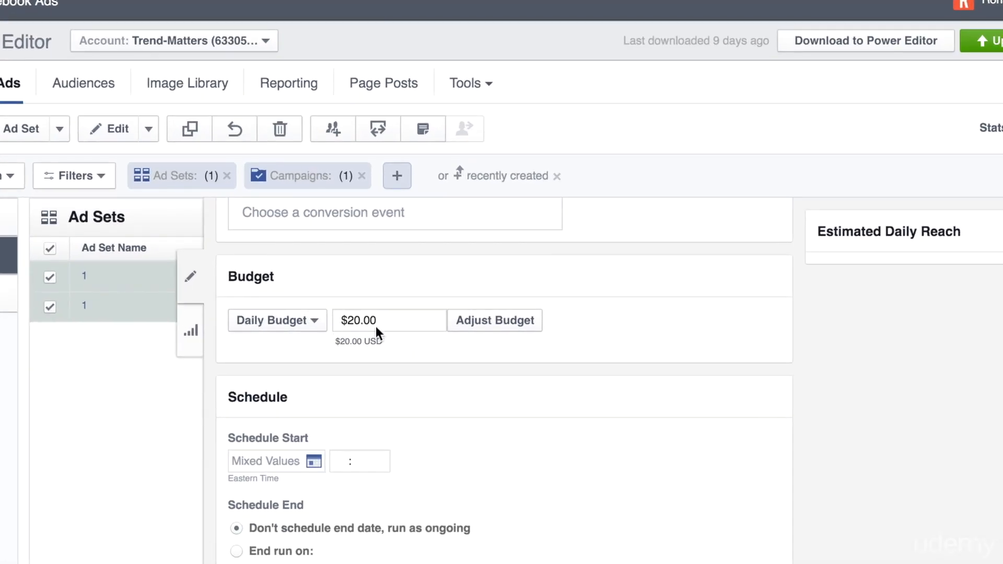
pyautogui.tripleClick(374, 322)
pyautogui.write('2')
pyautogui.click(452, 404)
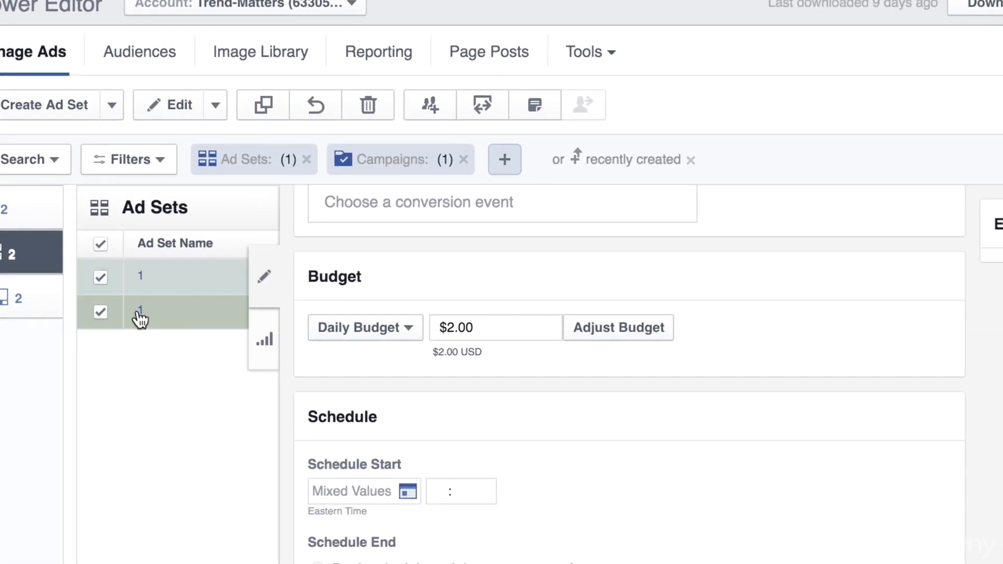
# - Open each of the two ad sets individually to check its daily budget, leaving neither selected
pyautogui.click(101, 277)
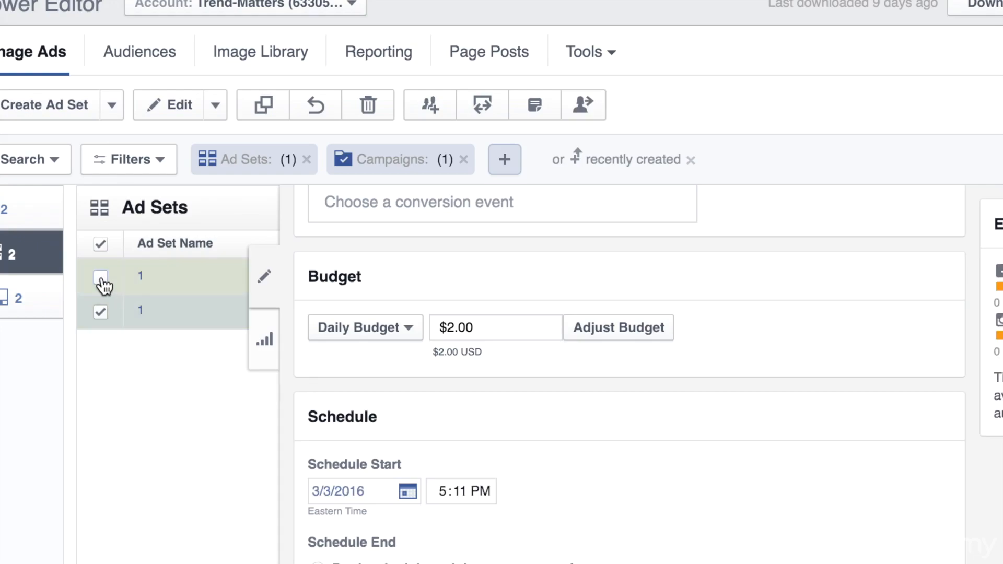
pyautogui.click(101, 244)
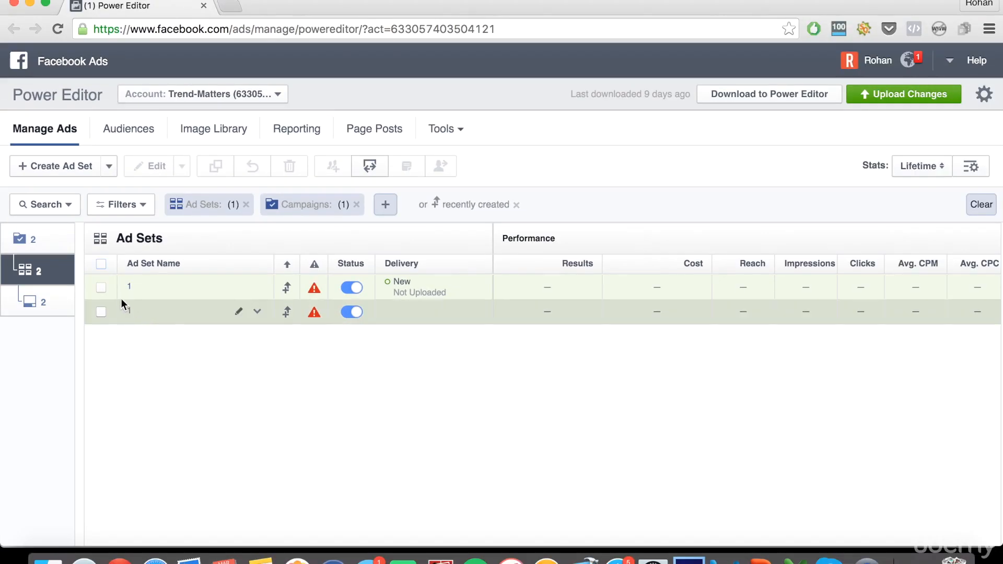
pyautogui.click(111, 297)
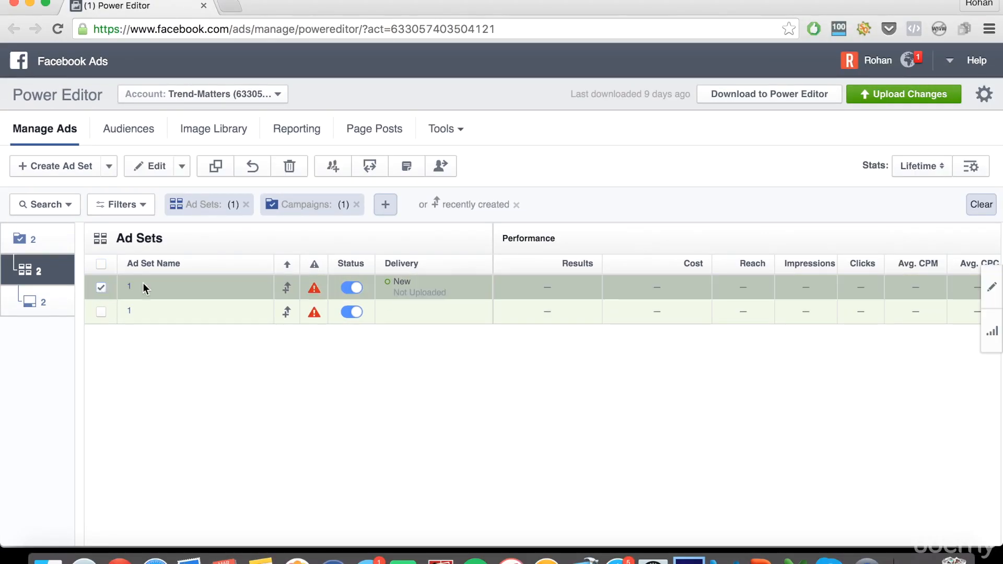
pyautogui.click(991, 287)
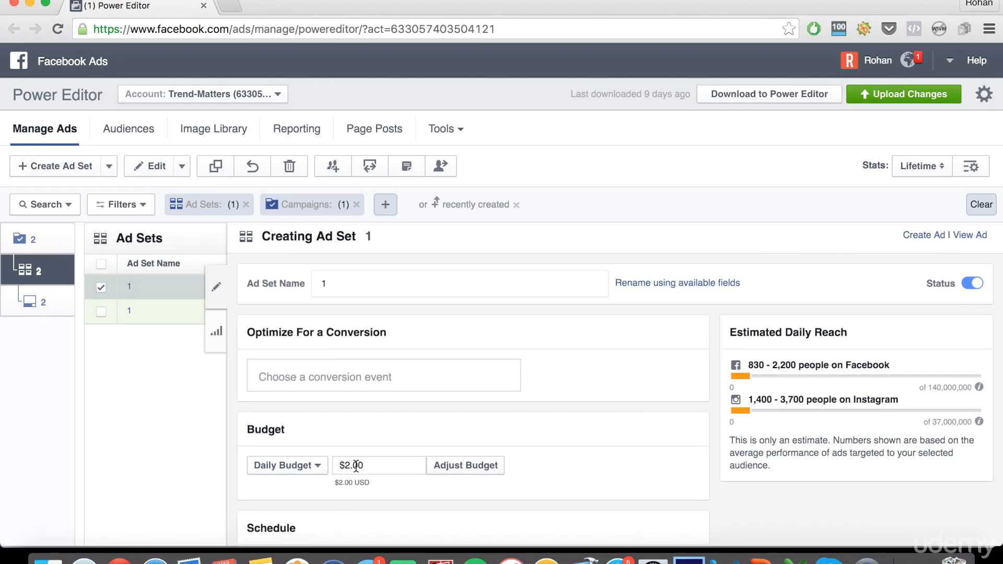
pyautogui.click(99, 288)
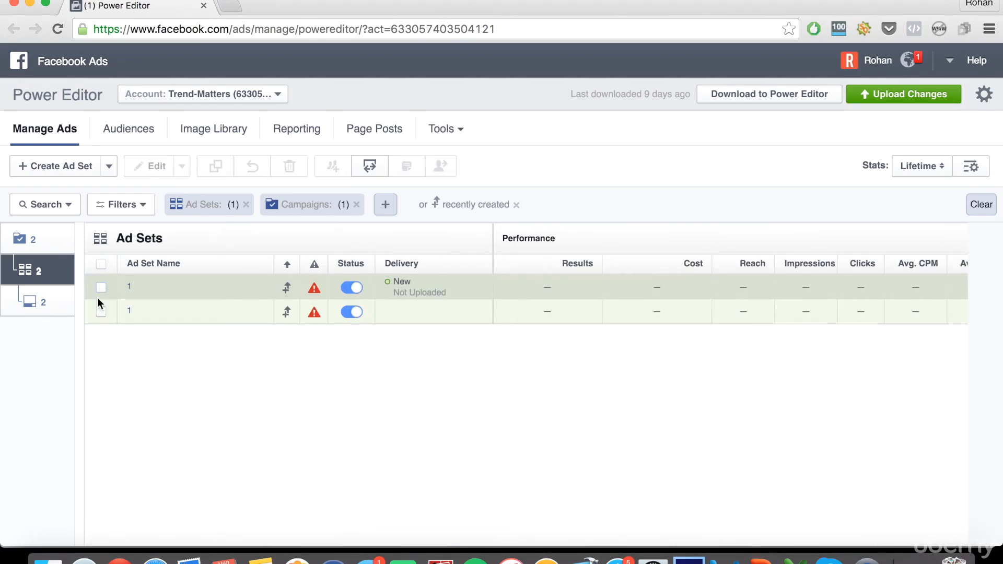
pyautogui.click(101, 312)
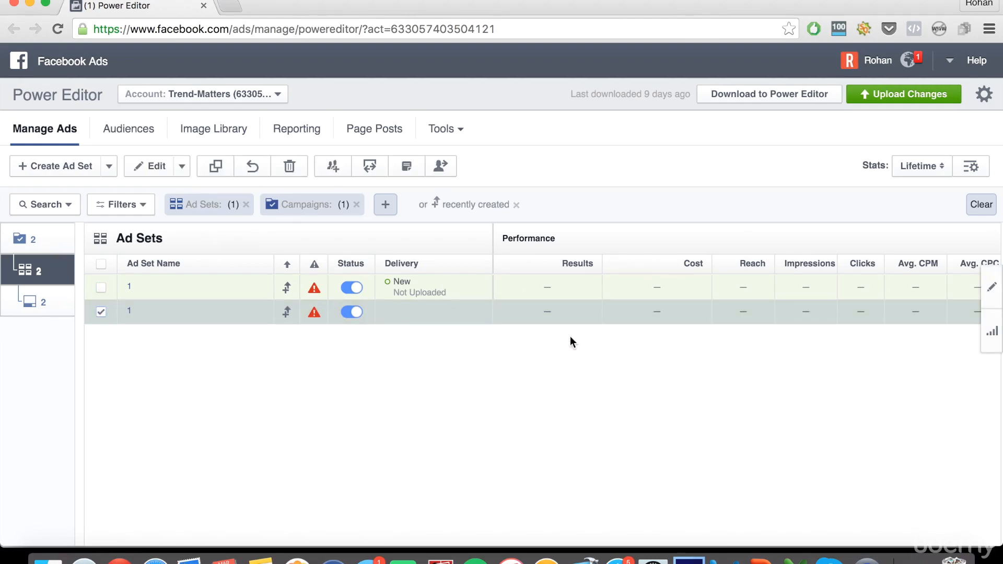
pyautogui.click(990, 289)
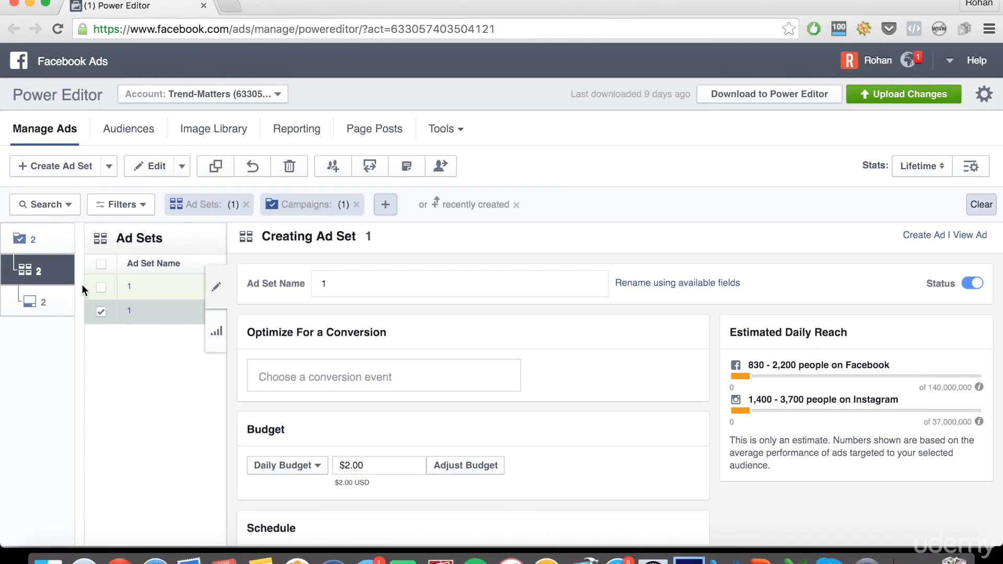
pyautogui.click(102, 314)
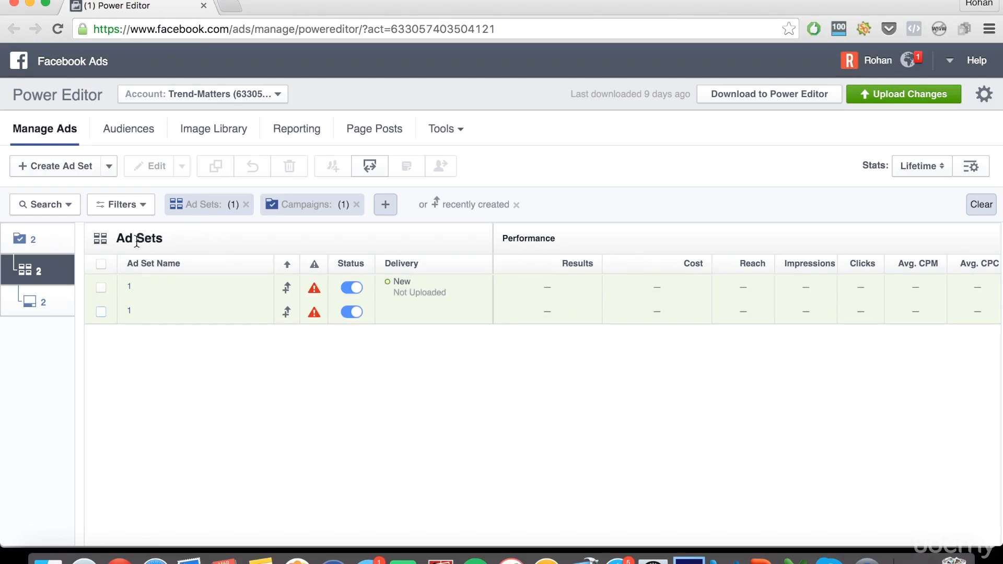
# - Edit both ads together and set their website URL to yahoo.com
pyautogui.click(40, 304)
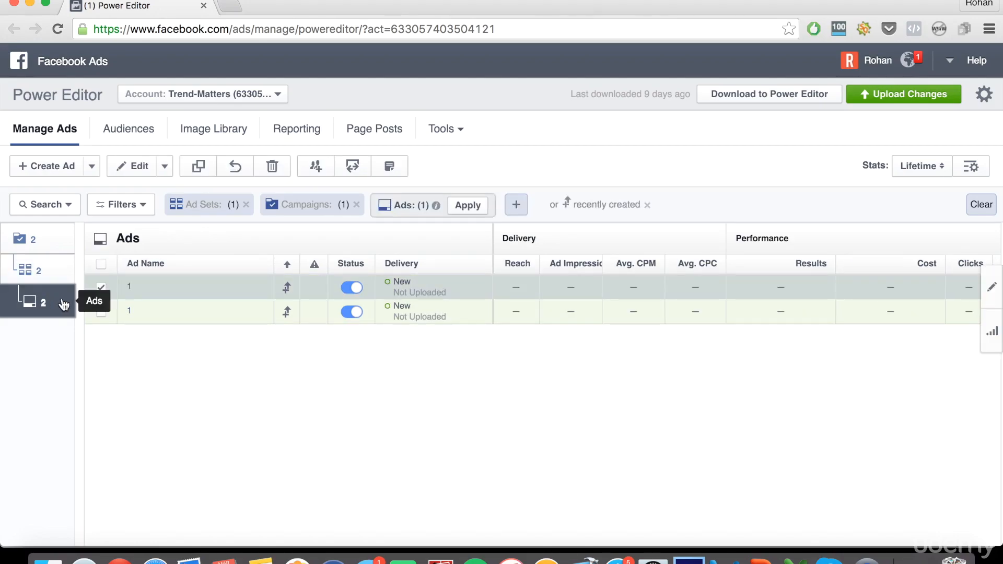
pyautogui.click(101, 288)
pyautogui.click(102, 289)
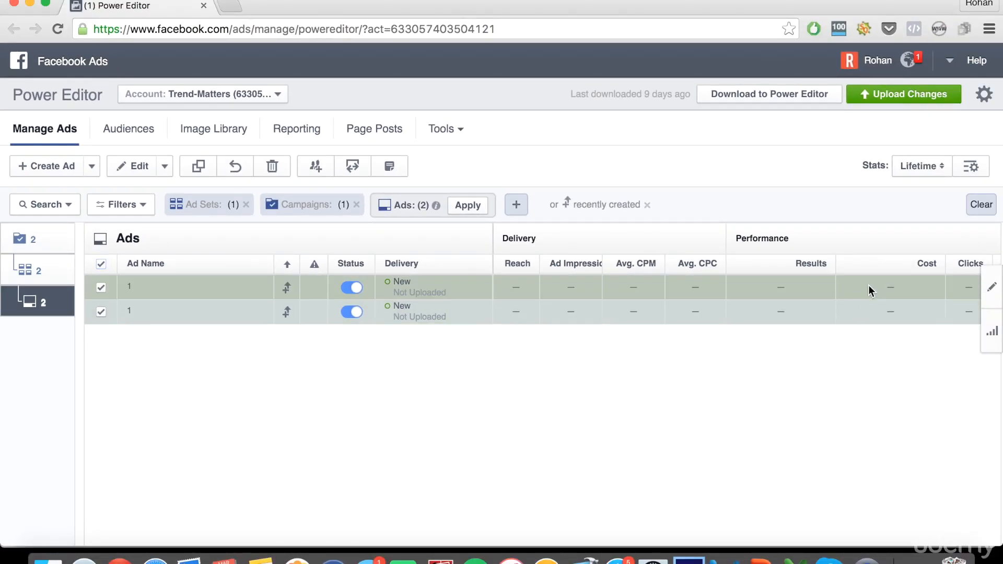
pyautogui.click(992, 287)
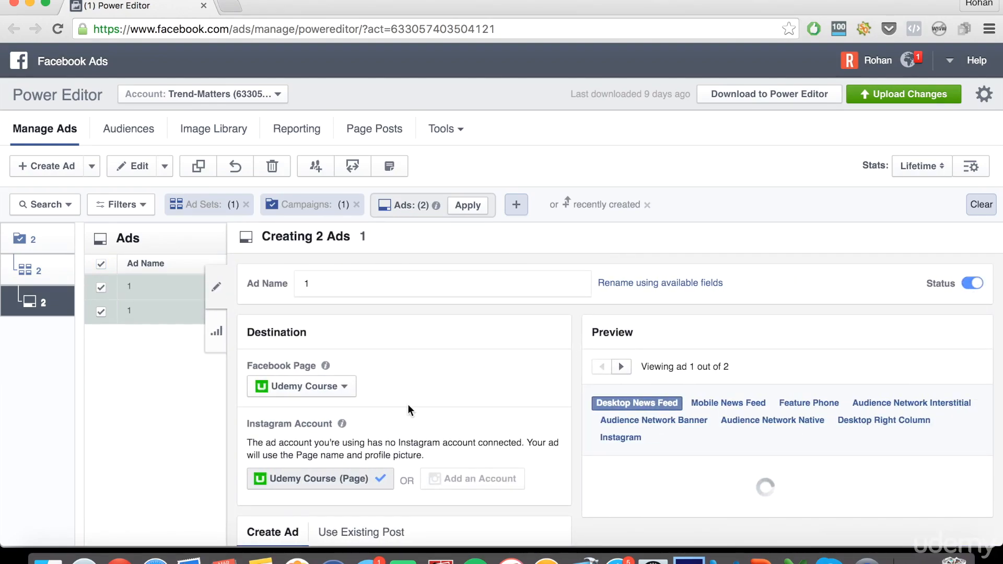
pyautogui.scroll(-3, 399, 412)
pyautogui.scroll(-5, 400, 414)
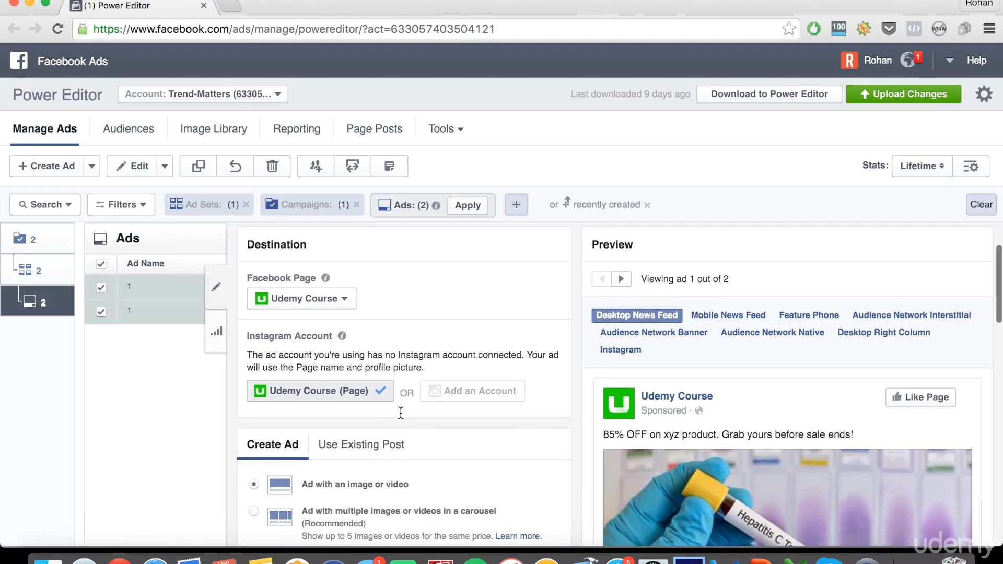
pyautogui.scroll(-3, 400, 412)
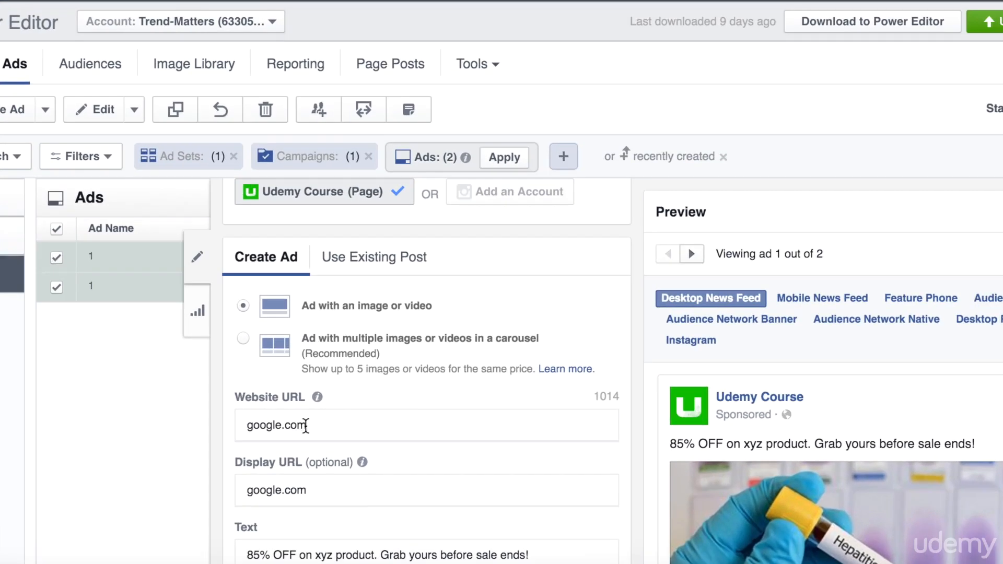
pyautogui.moveTo(304, 423); pyautogui.dragTo(259, 422)
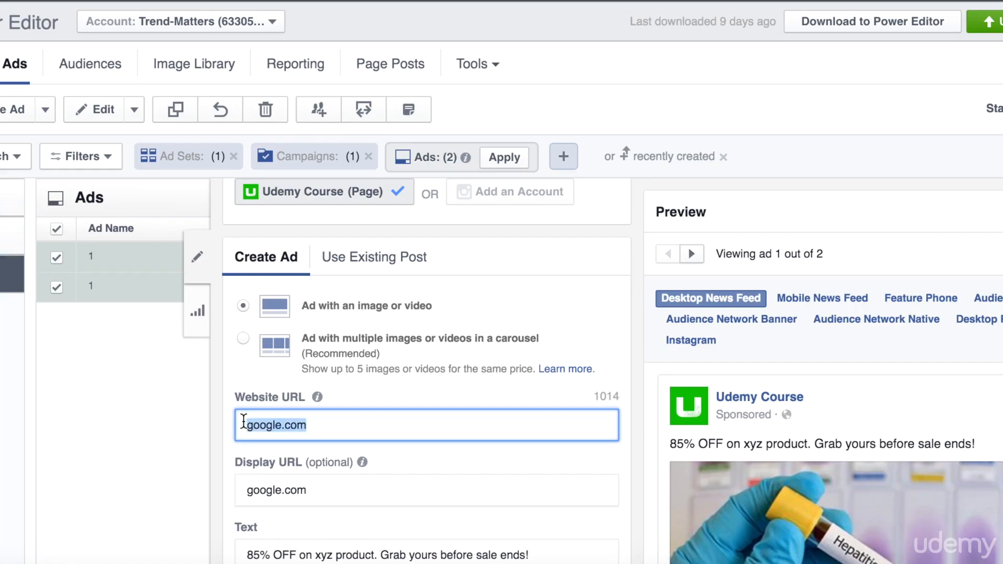
pyautogui.write('yahoo.com')
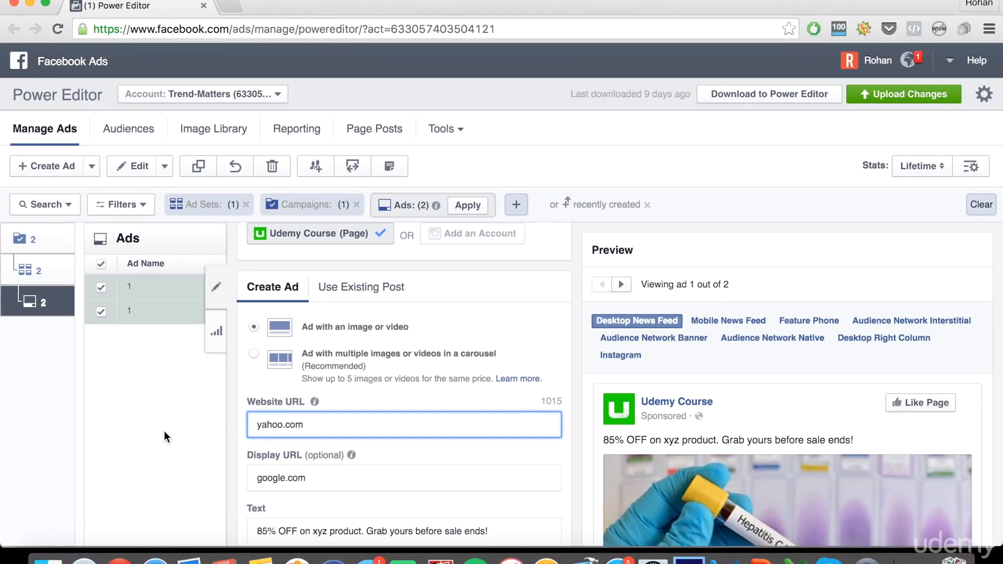
pyautogui.click(125, 434)
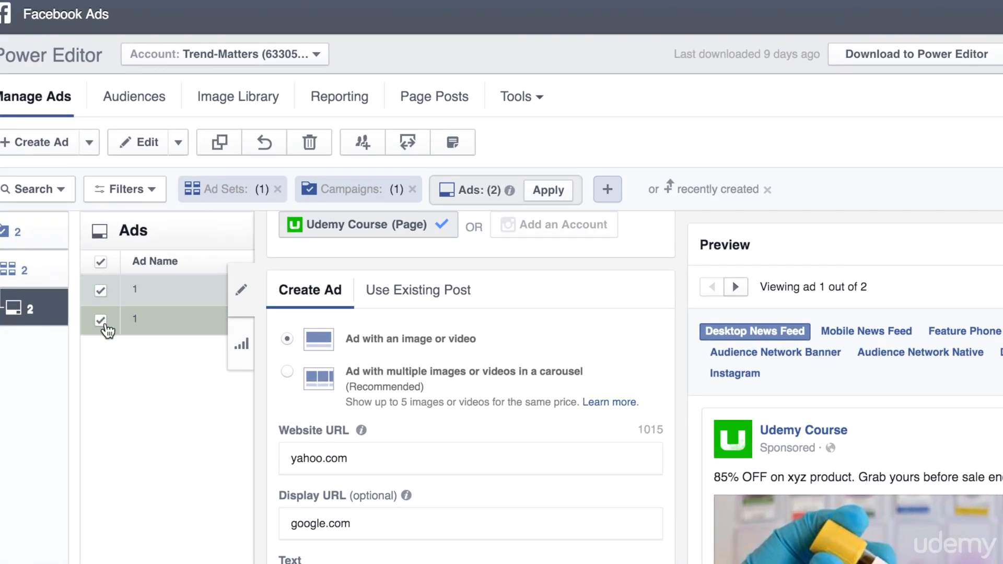
# - Open each of the two ads individually to check its website URL, leaving neither selected
pyautogui.click(101, 263)
pyautogui.click(100, 291)
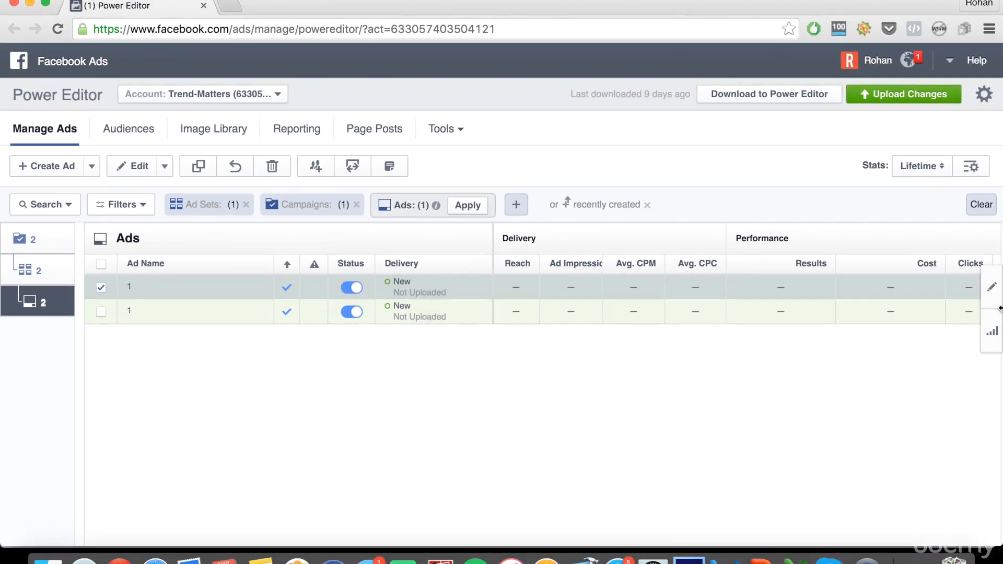
pyautogui.click(993, 296)
pyautogui.scroll(-5, 443, 411)
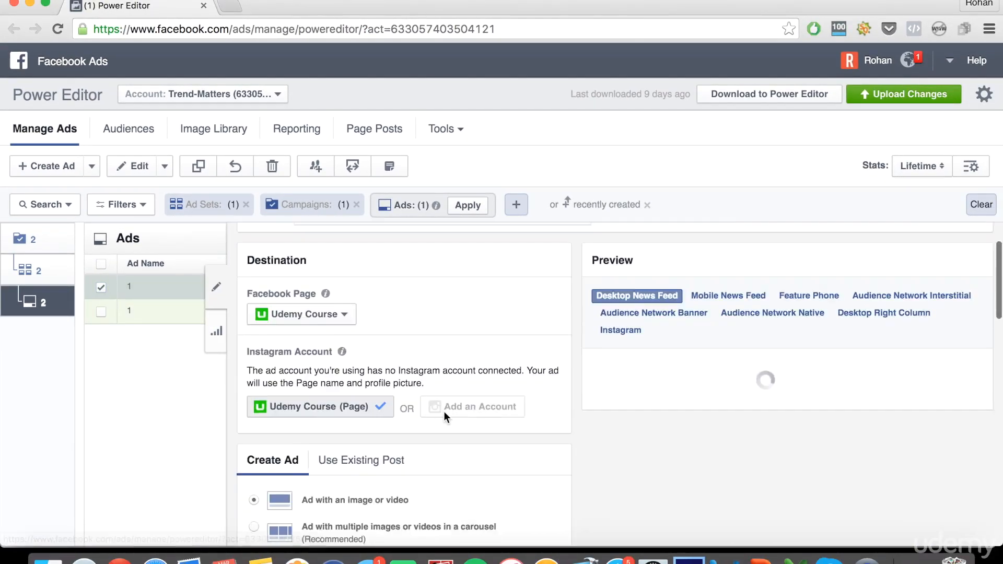
pyautogui.scroll(-2, 444, 411)
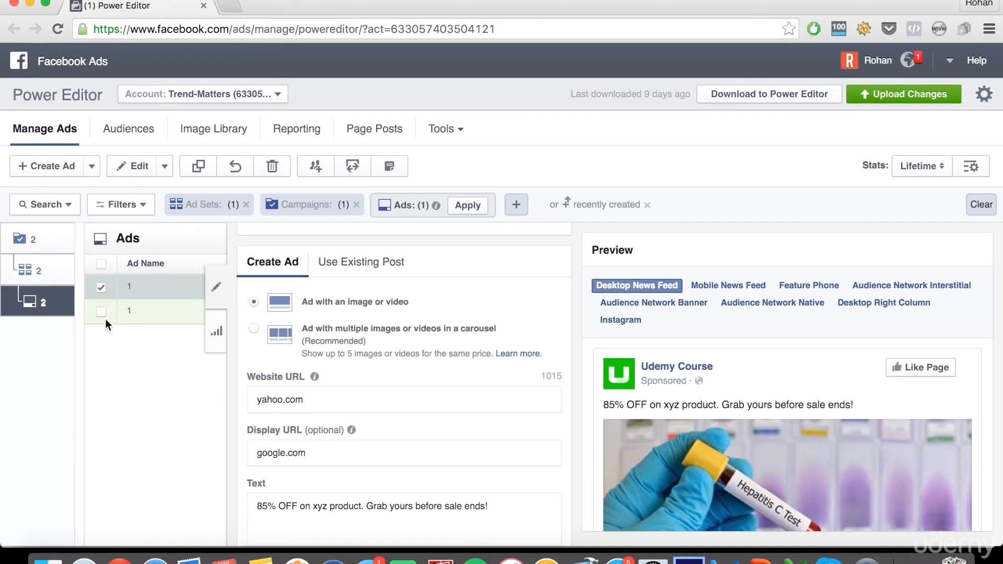
pyautogui.click(51, 259)
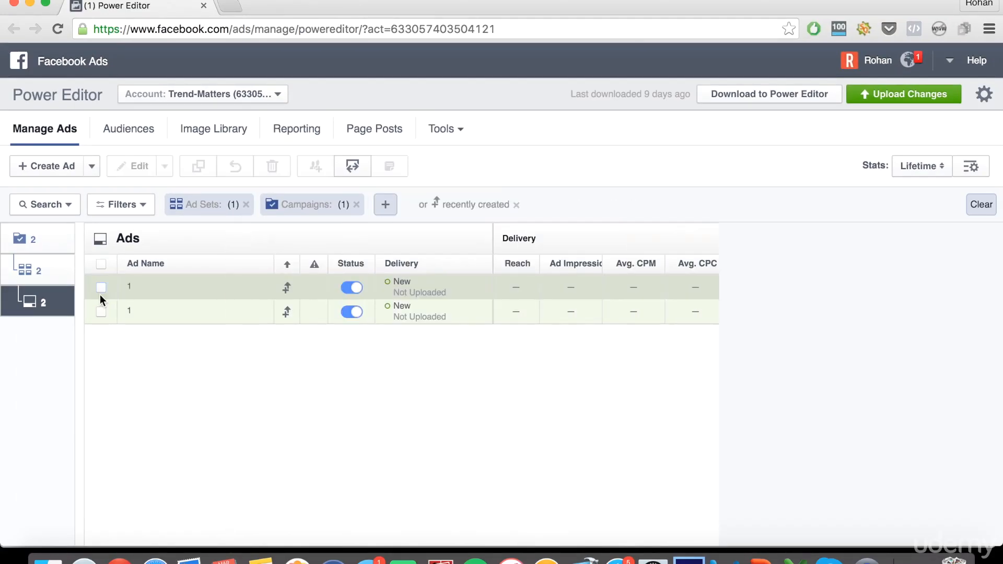
pyautogui.click(101, 315)
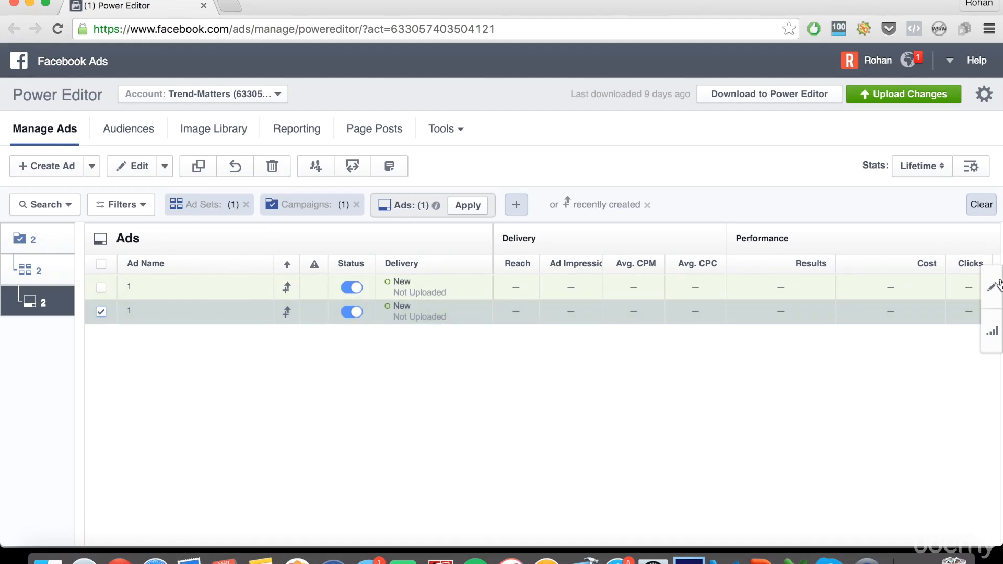
pyautogui.scroll(-5, 476, 368)
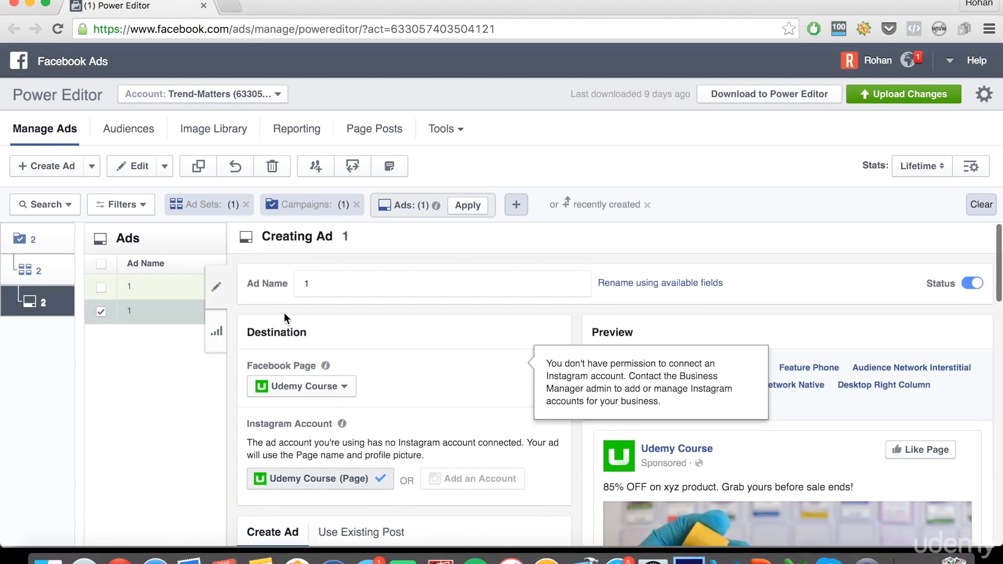
pyautogui.scroll(-4, 284, 312)
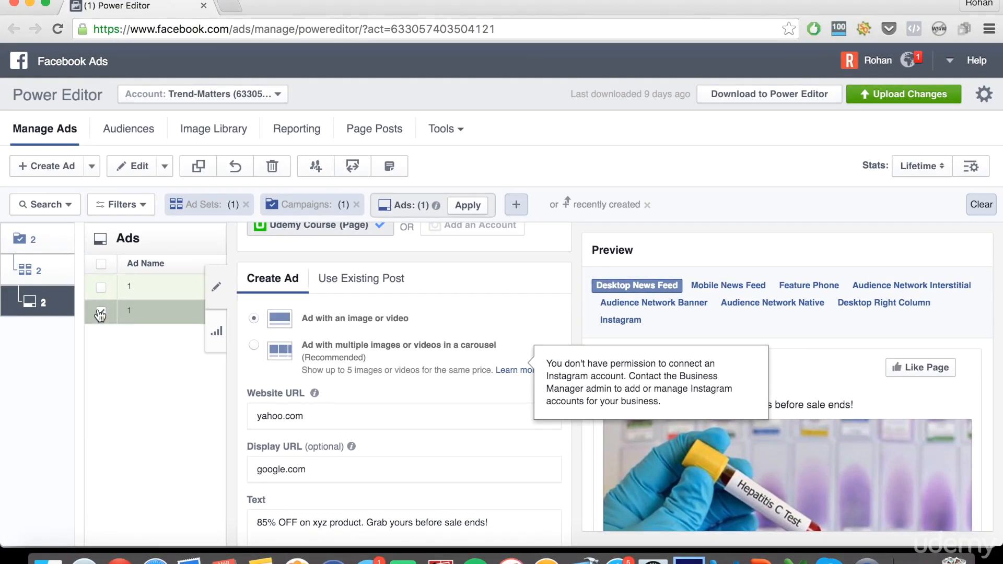
pyautogui.click(59, 282)
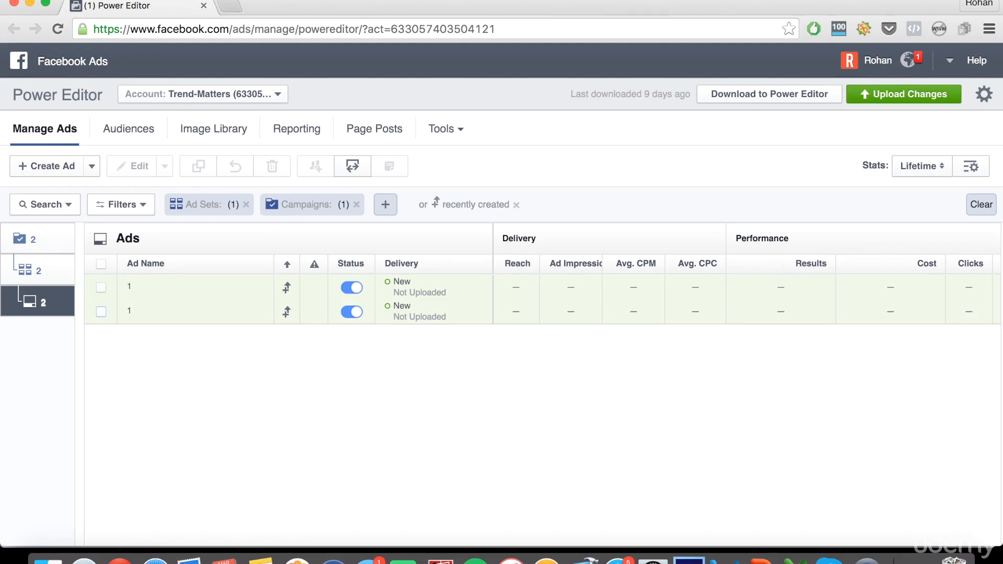
# - Delete the duplicated campaign Test 1 (1) at campaign level
pyautogui.click(23, 239)
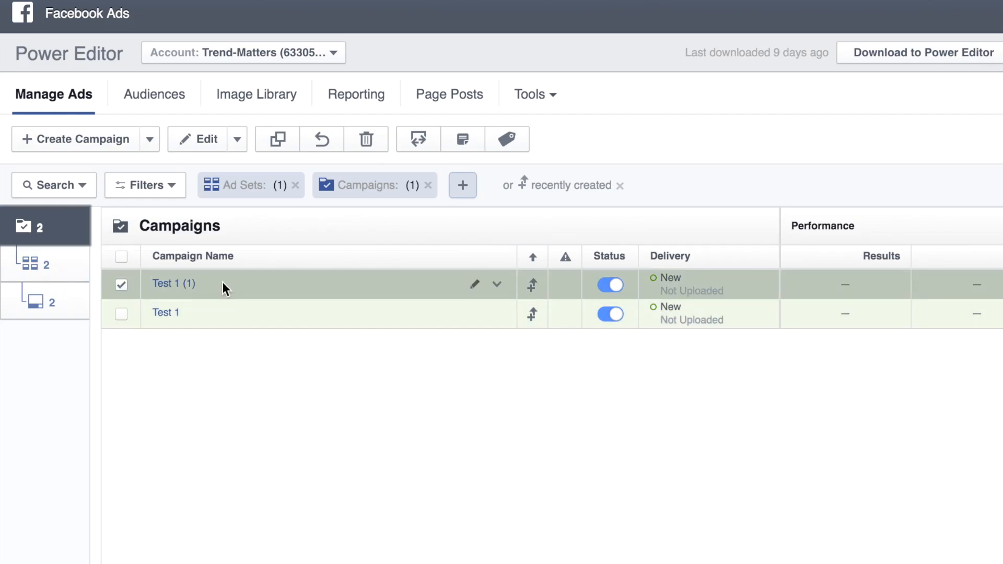
pyautogui.click(367, 140)
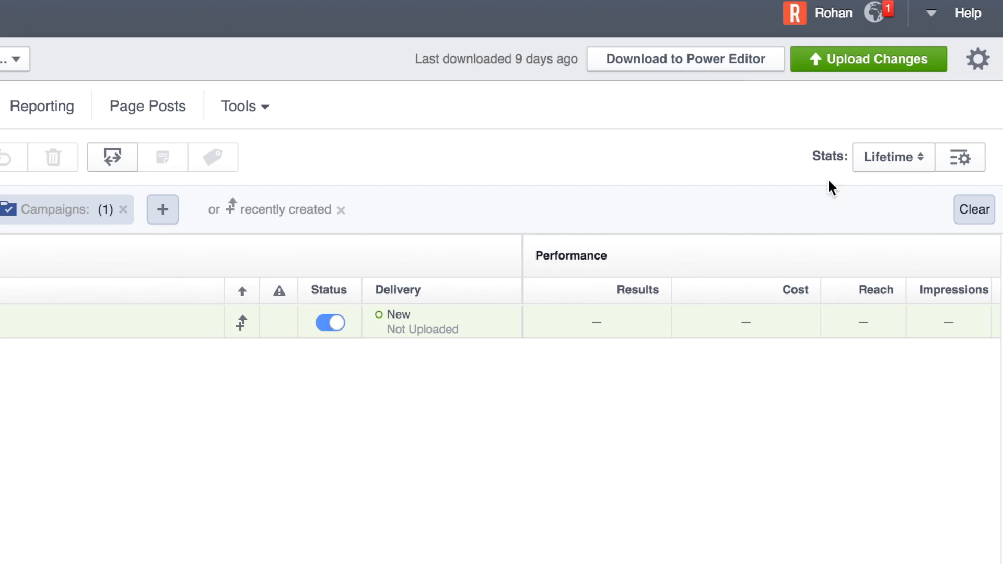
pyautogui.click(895, 166)
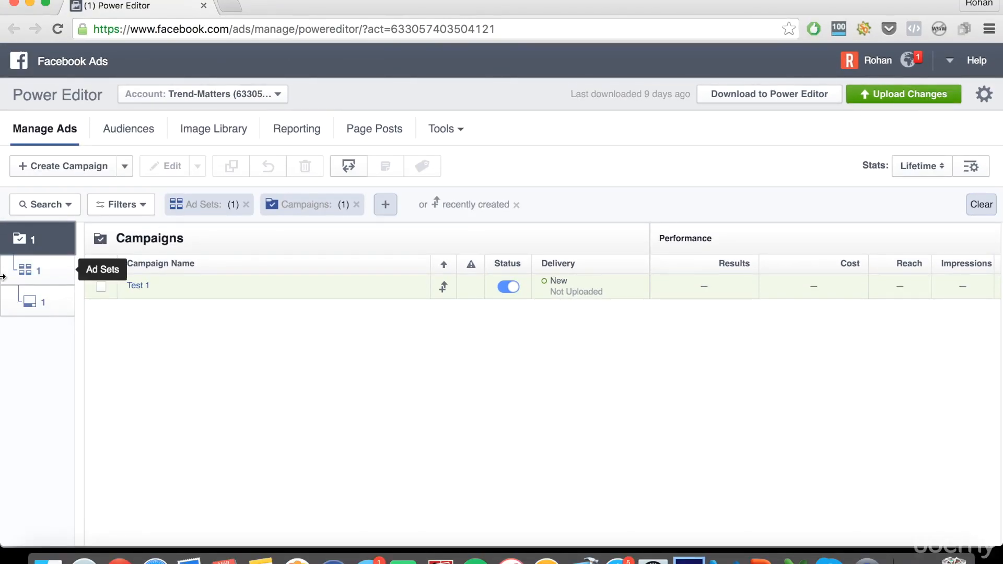
# - View the remaining ad, open the upload preview for the pending changes and cancel it without uploading
pyautogui.click(61, 311)
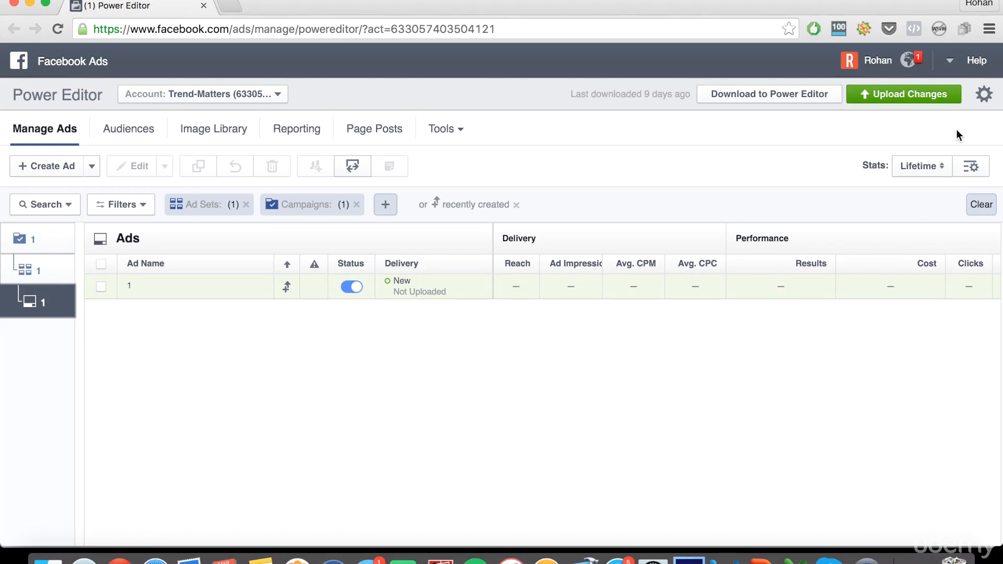
pyautogui.click(930, 92)
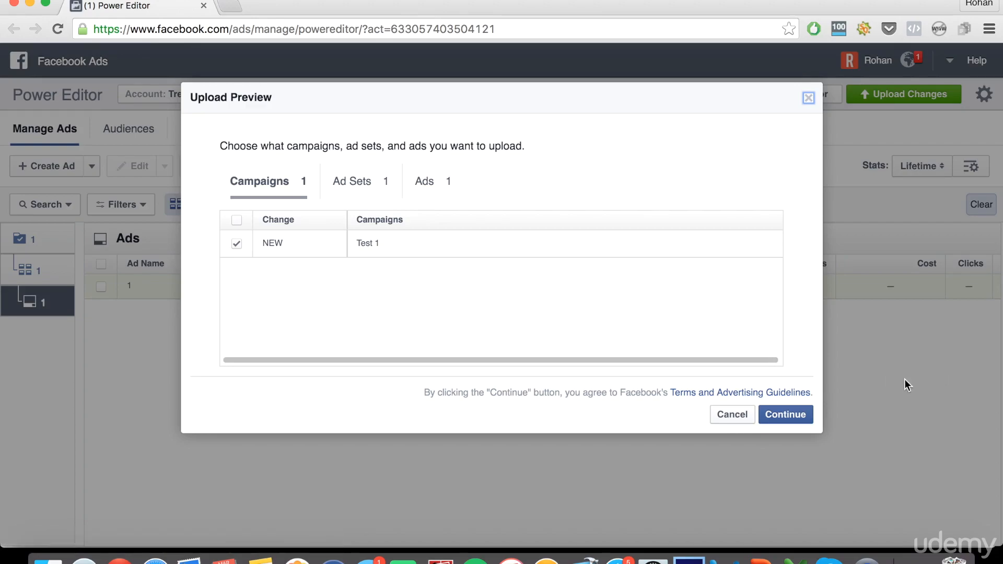
pyautogui.click(734, 416)
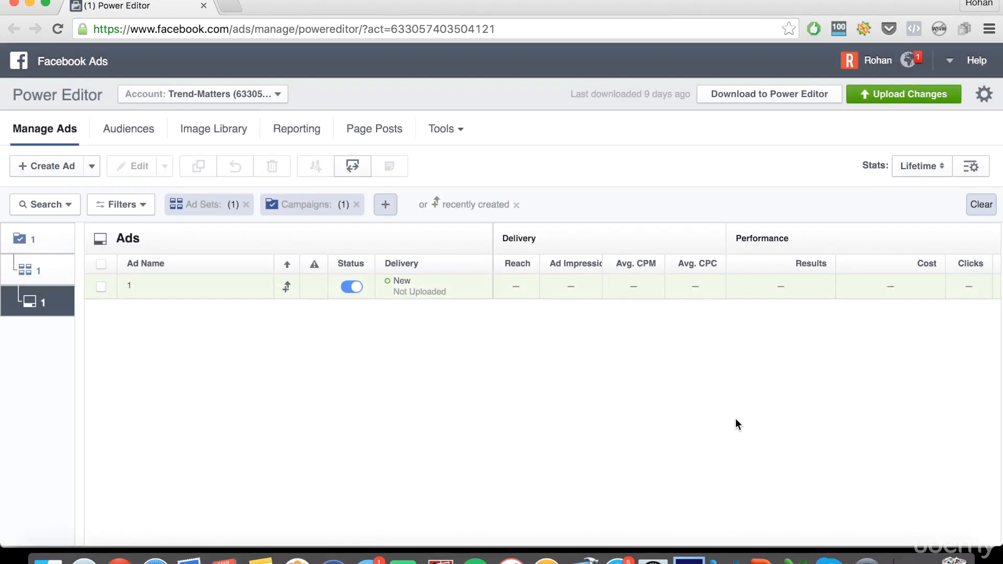